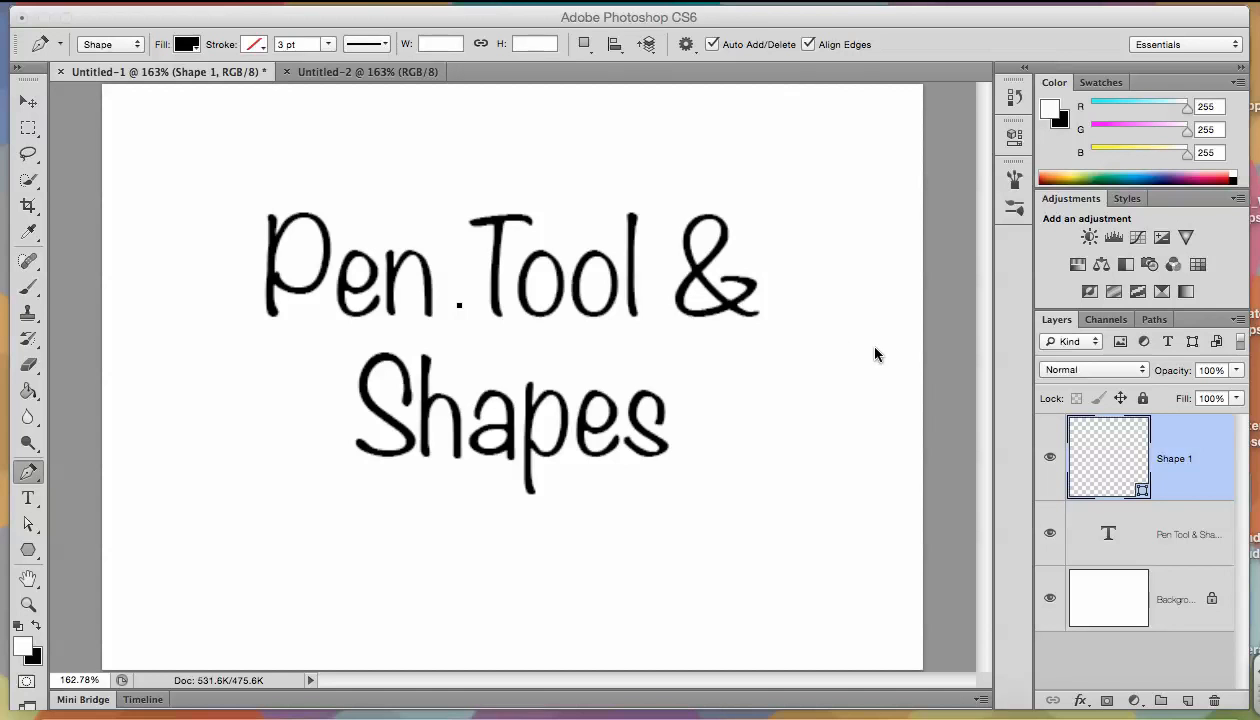
# Switch to the Untitled-2 document and set the Pen tool's shape fill to the recently used magenta
pyautogui.click(390, 78)
pyautogui.click(390, 76)
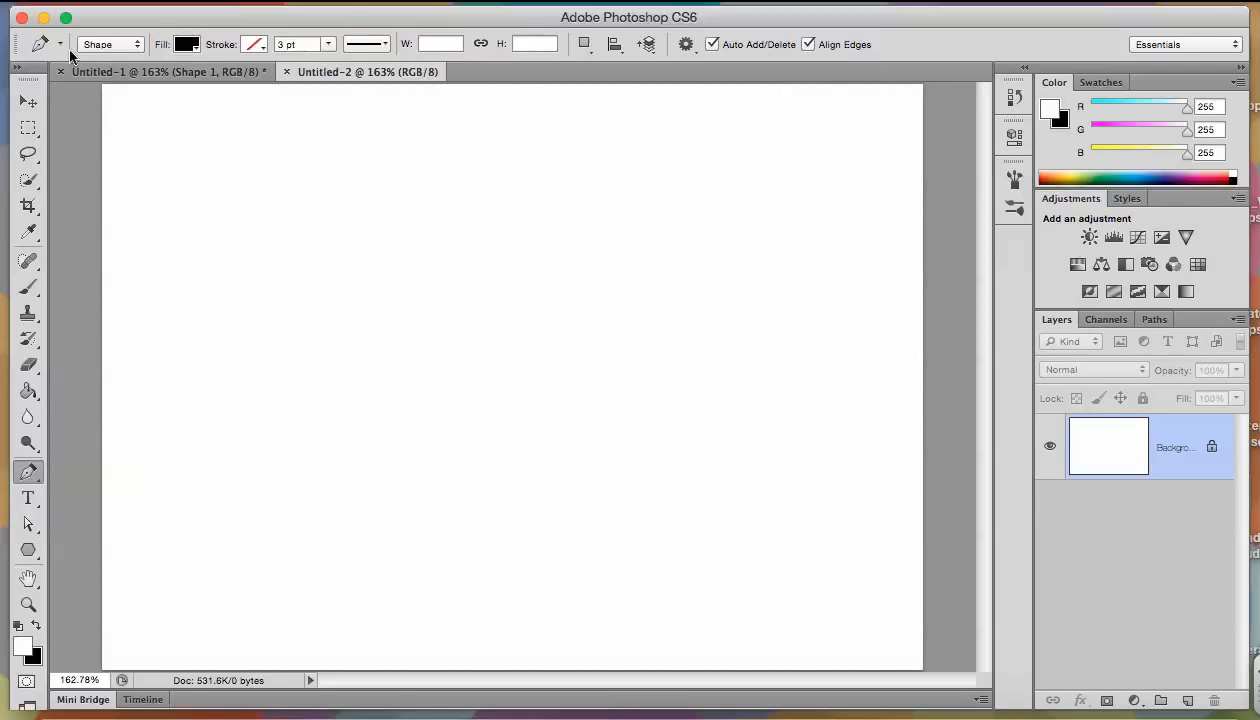
pyautogui.click(120, 50)
pyautogui.click(121, 45)
pyautogui.click(122, 46)
pyautogui.click(122, 48)
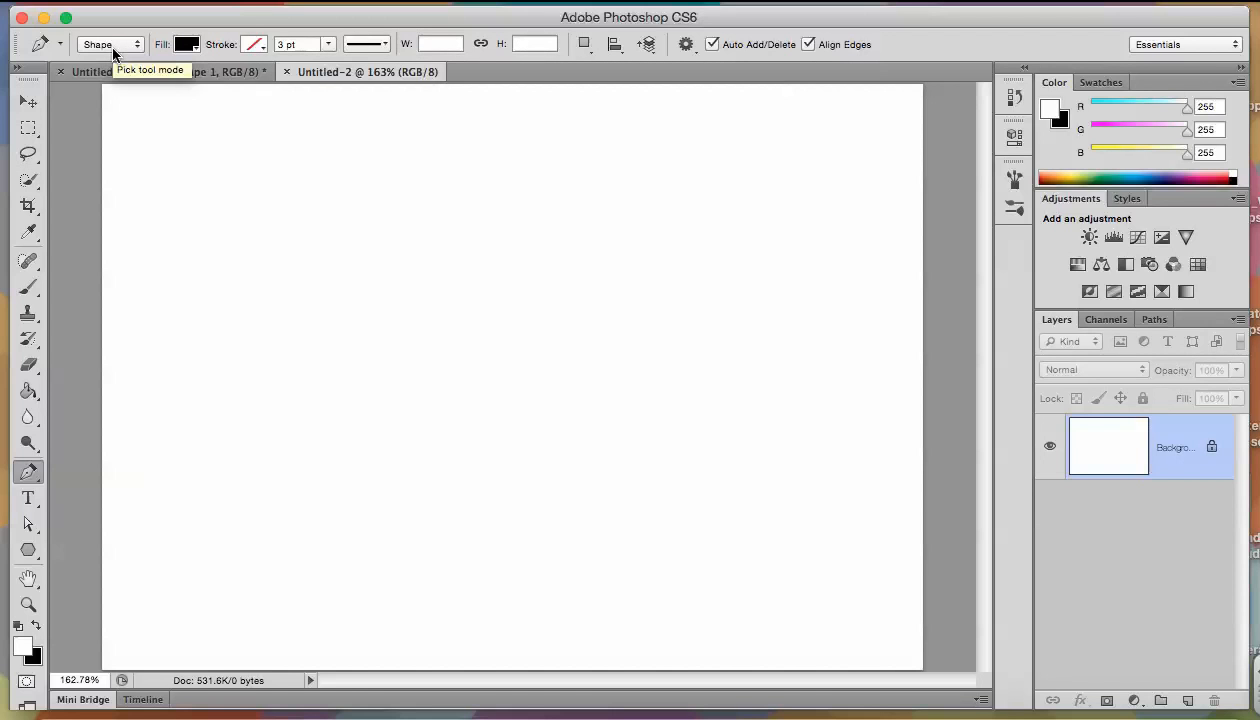
pyautogui.click(183, 45)
pyautogui.click(91, 141)
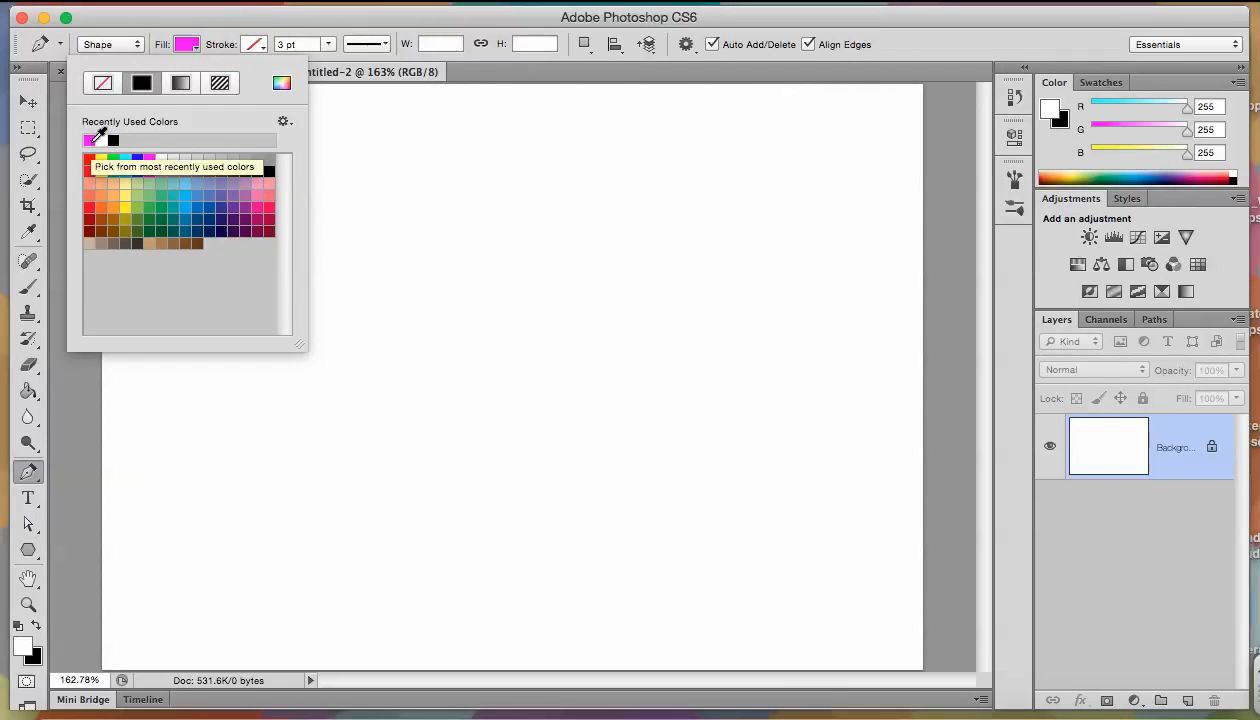
# Examine the Pen tool's stroke colour, path operation, path alignment and path arrangement options
pyautogui.click(255, 45)
pyautogui.click(255, 45)
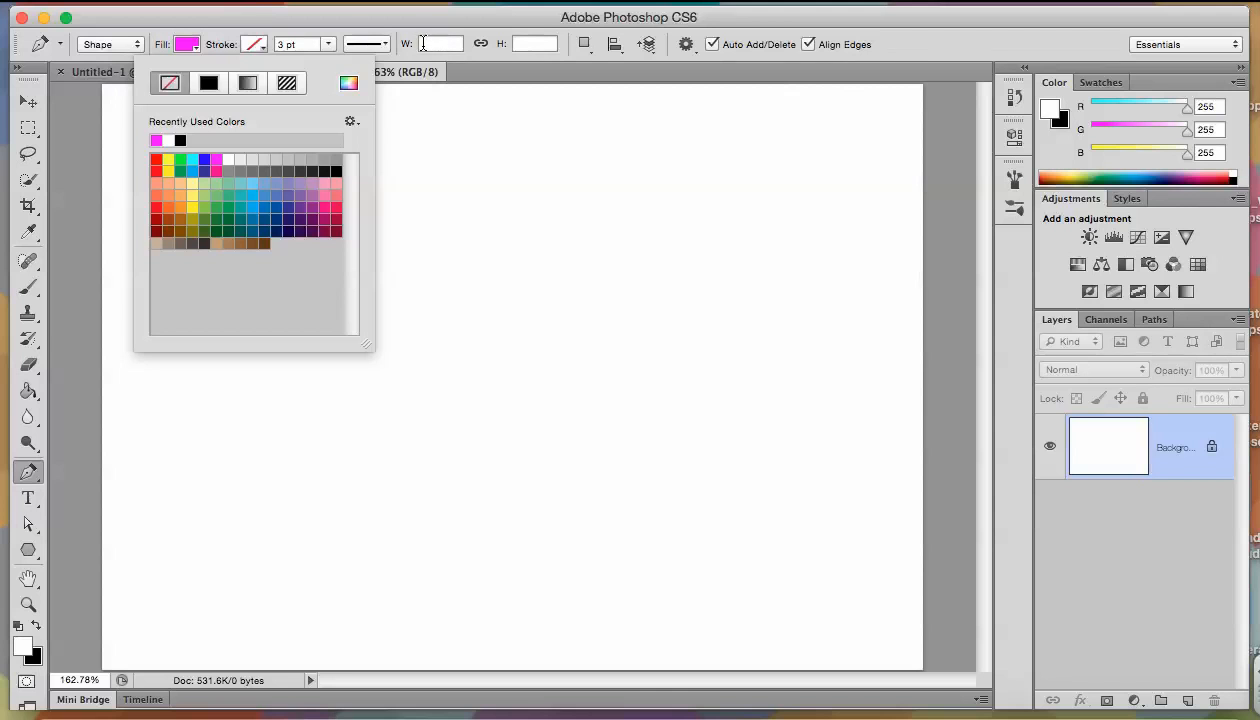
pyautogui.click(478, 44)
pyautogui.click(584, 45)
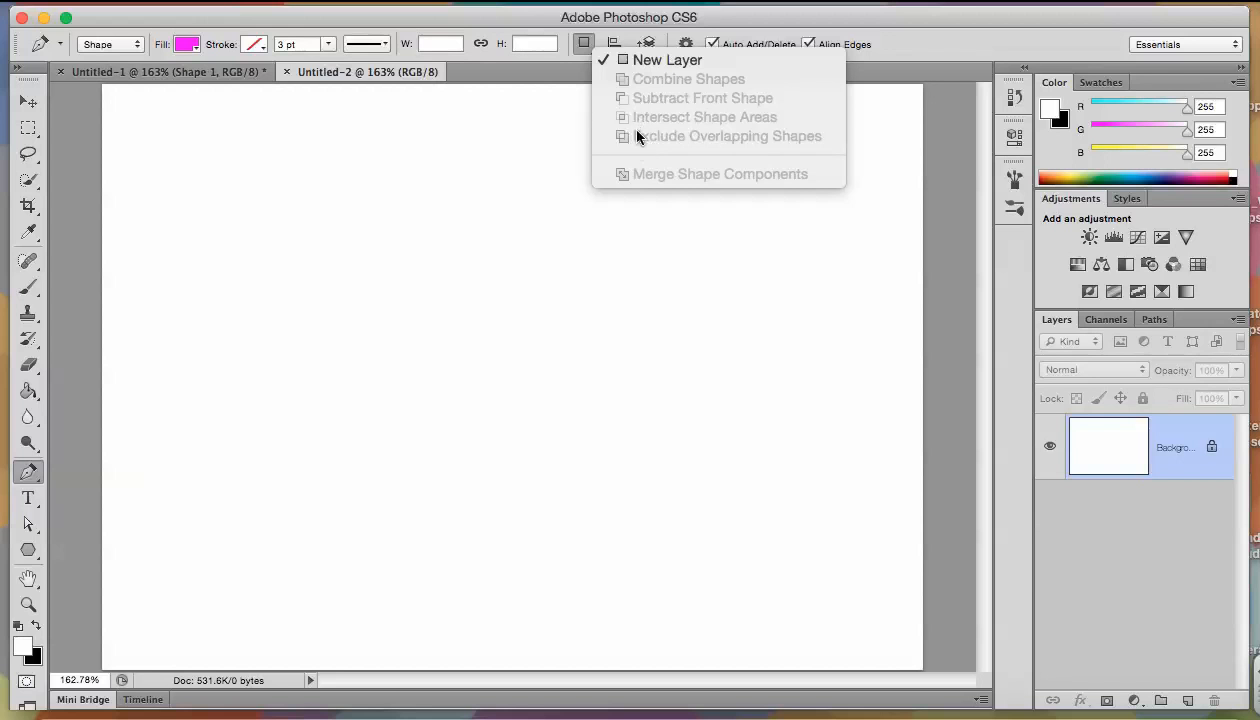
pyautogui.click(637, 63)
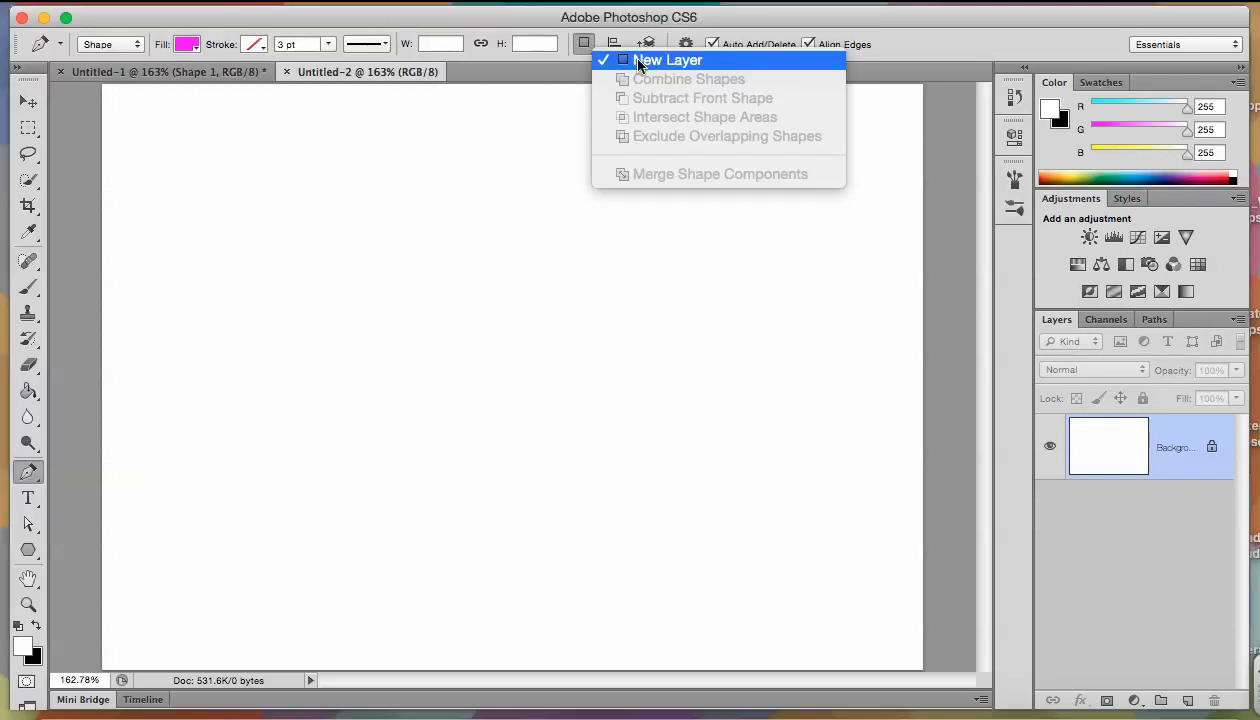
pyautogui.click(614, 44)
pyautogui.click(614, 44)
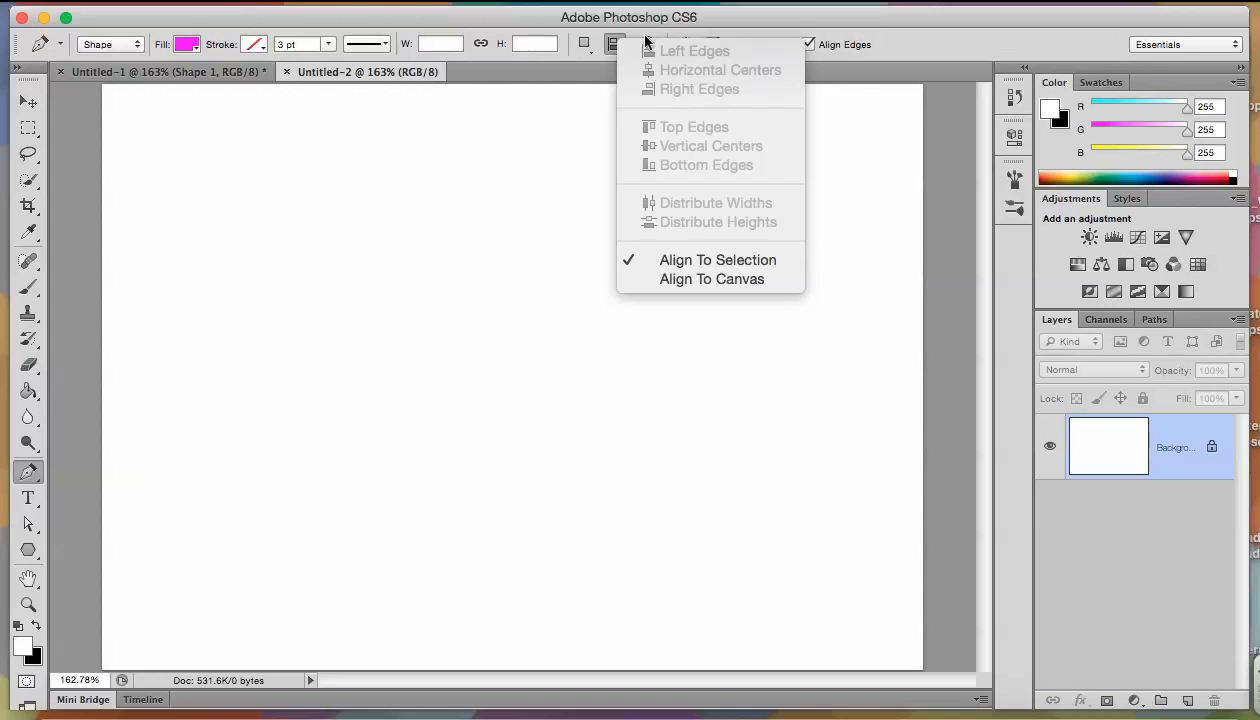
pyautogui.click(614, 44)
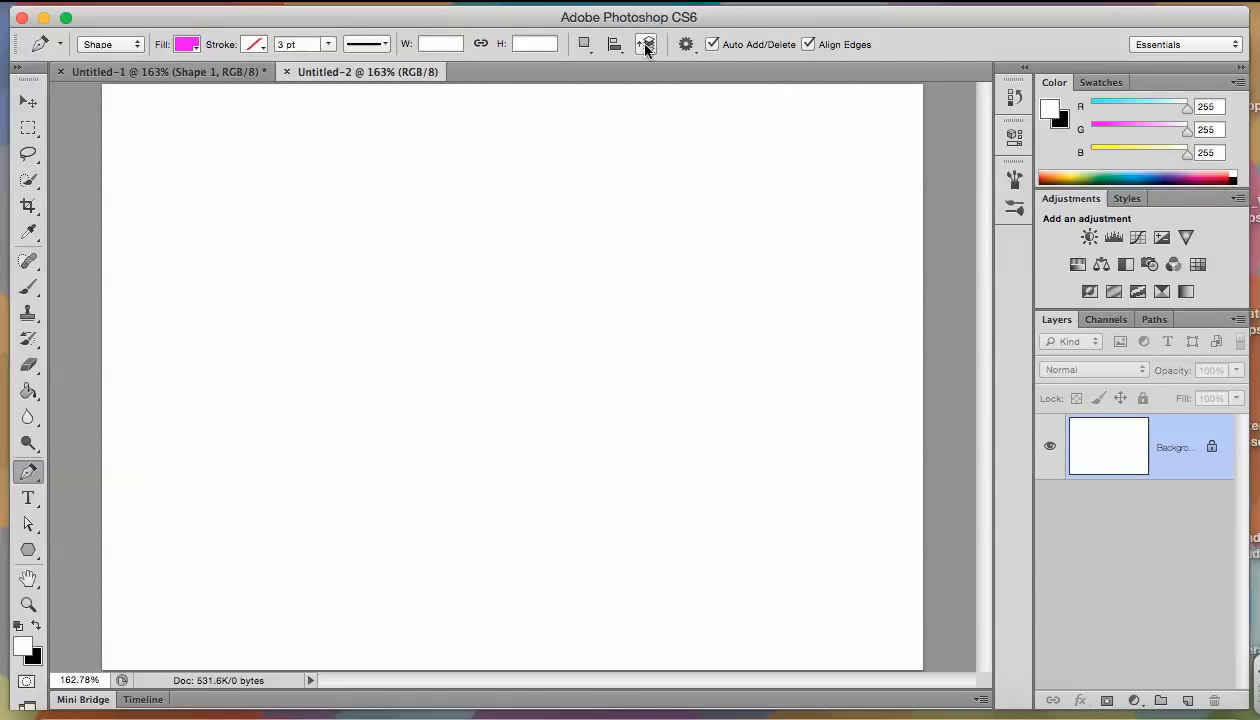
pyautogui.click(646, 45)
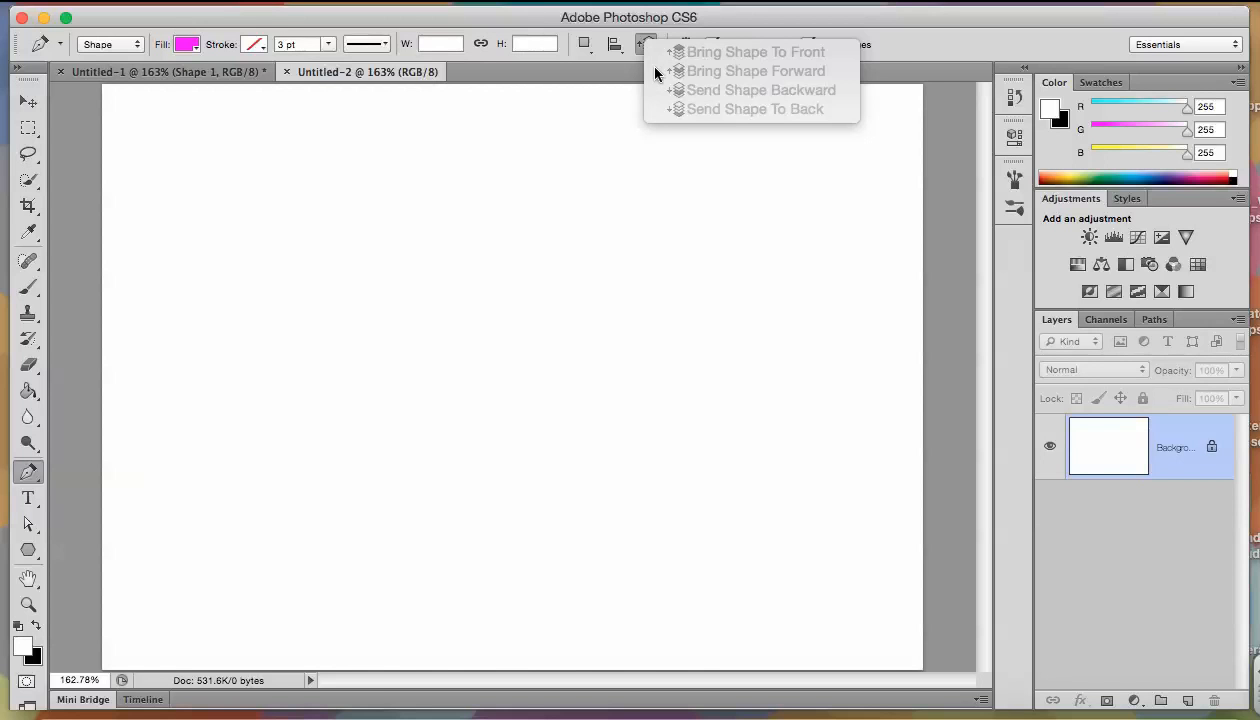
pyautogui.click(640, 47)
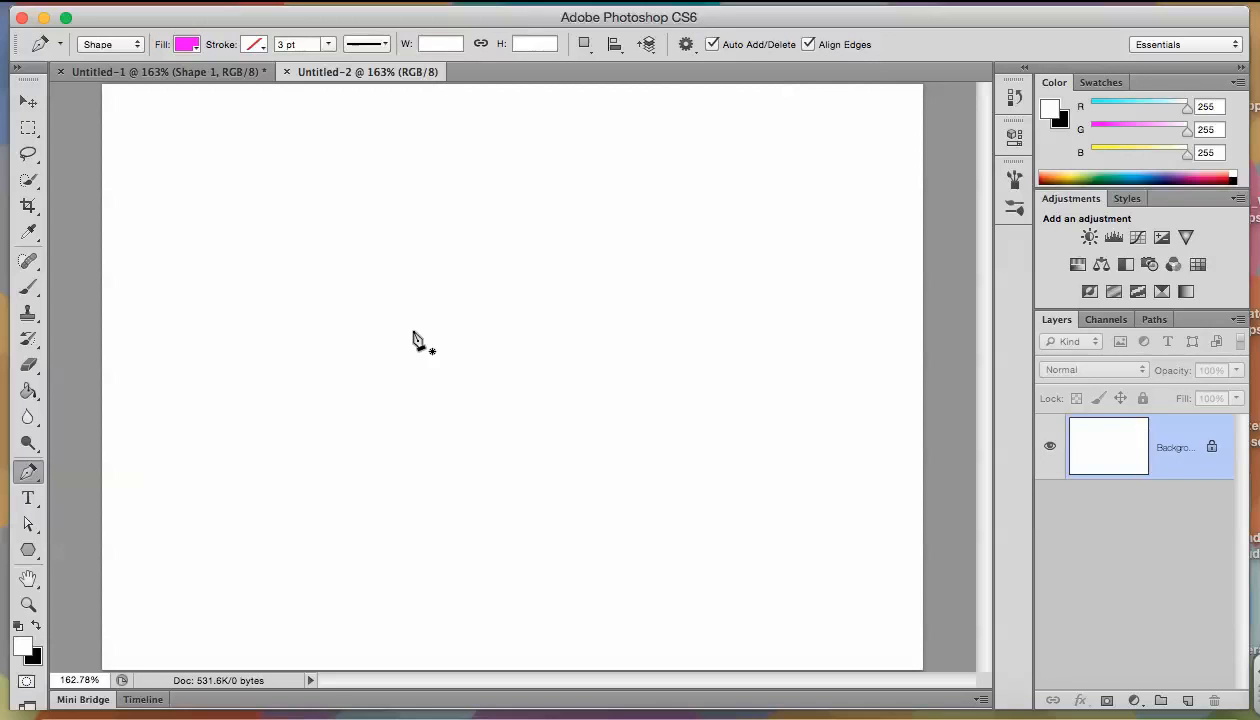
# With the Pen tool, draw a magenta five-cornered shape about 130 by 128 px in the upper-left part of the canvas
pyautogui.click(241, 262)
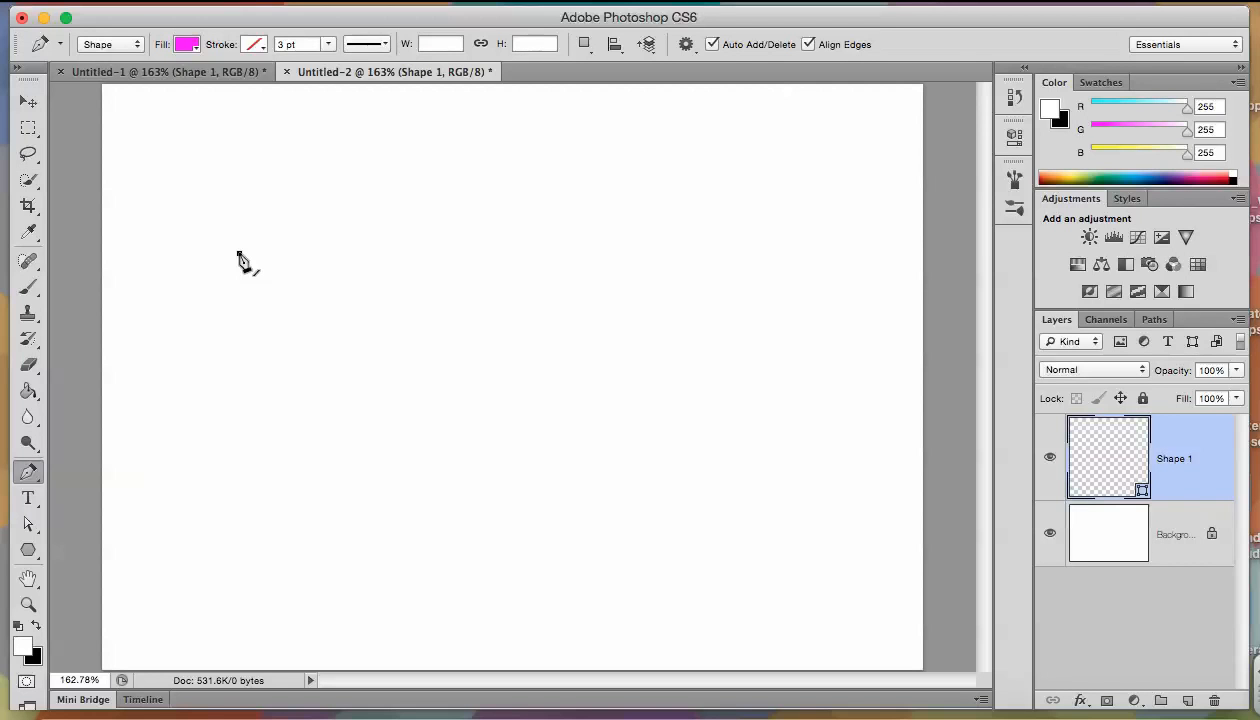
pyautogui.click(430, 215)
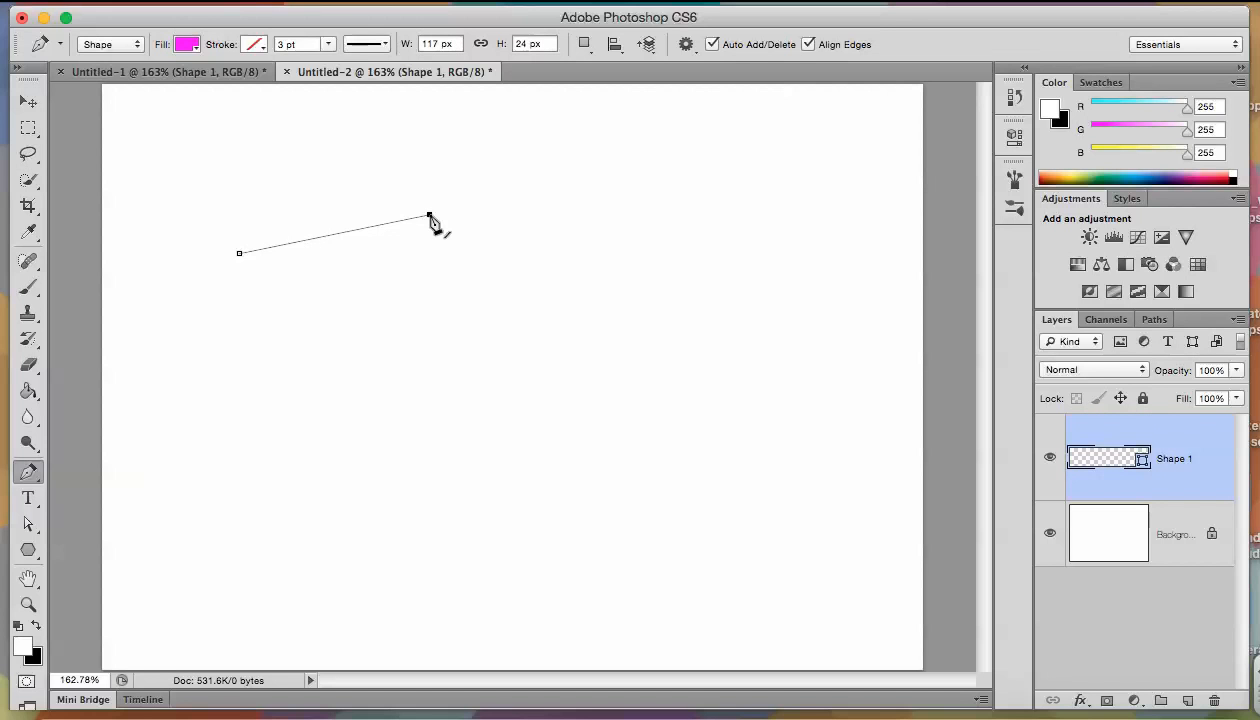
pyautogui.click(450, 360)
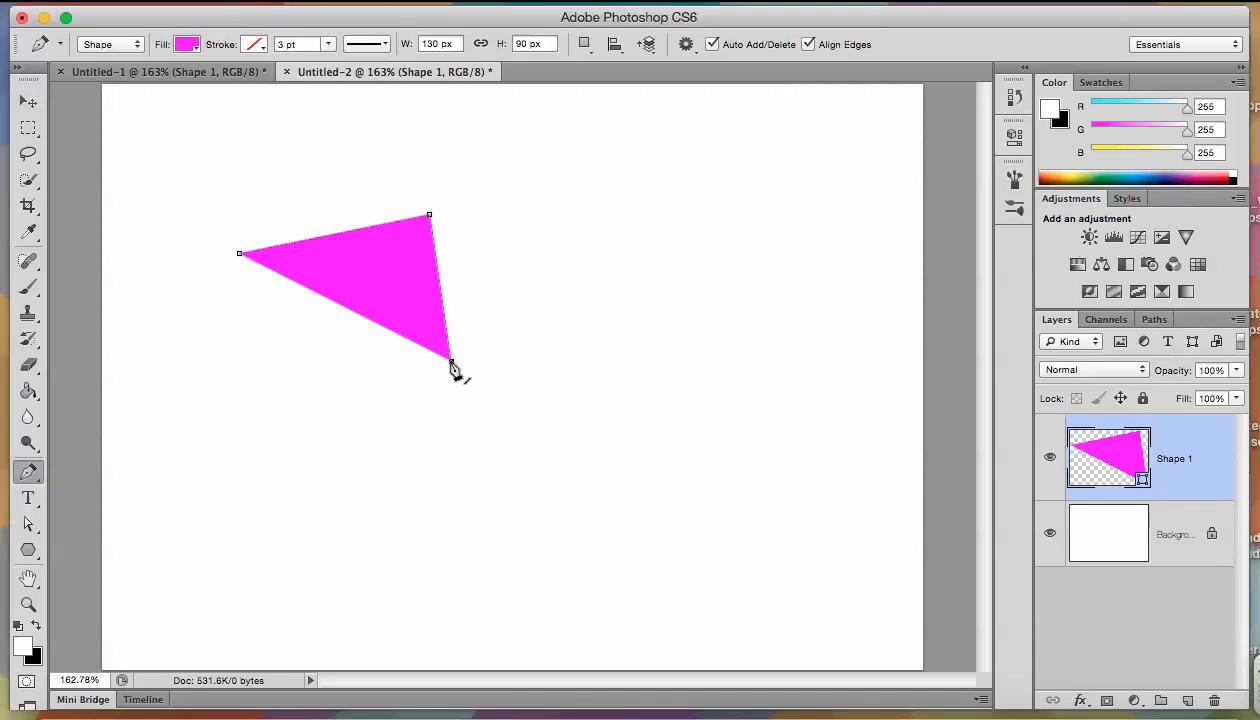
pyautogui.click(340, 423)
pyautogui.click(267, 380)
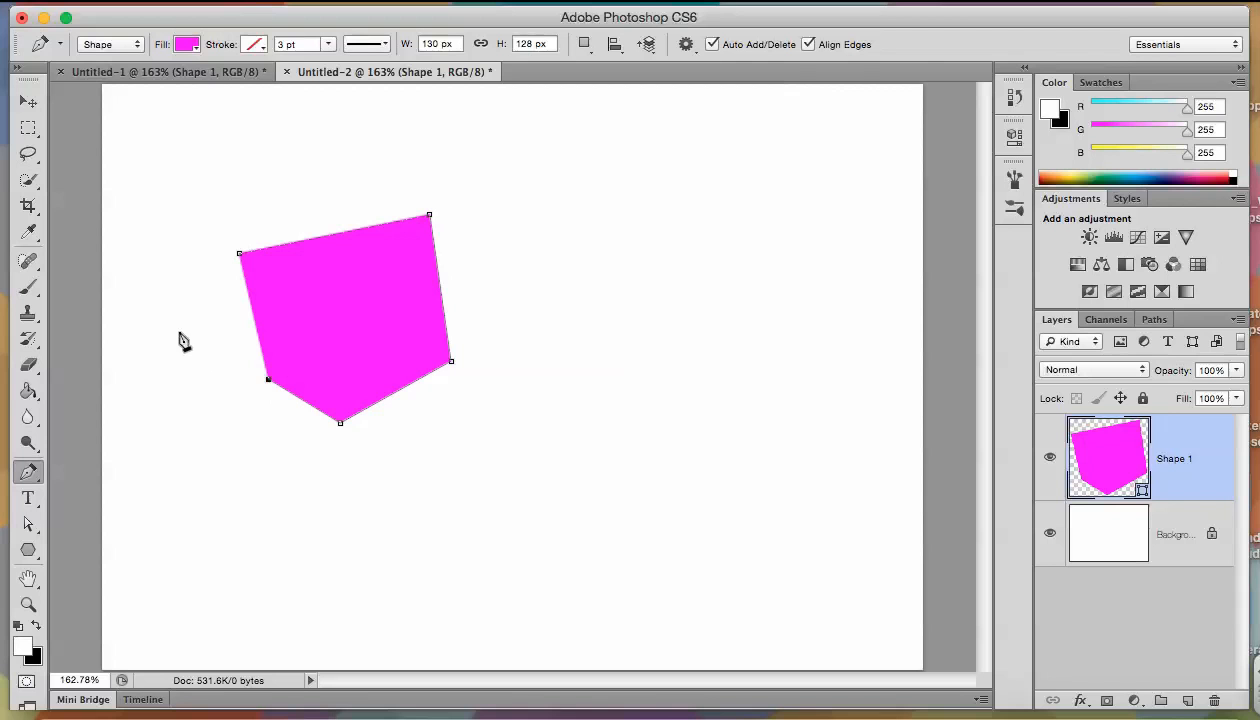
# Extend the shape on its left side with a curved point and a corner point to about 169 by 136 px, and finish the path
pyautogui.moveTo(178, 340); pyautogui.dragTo(203, 238)
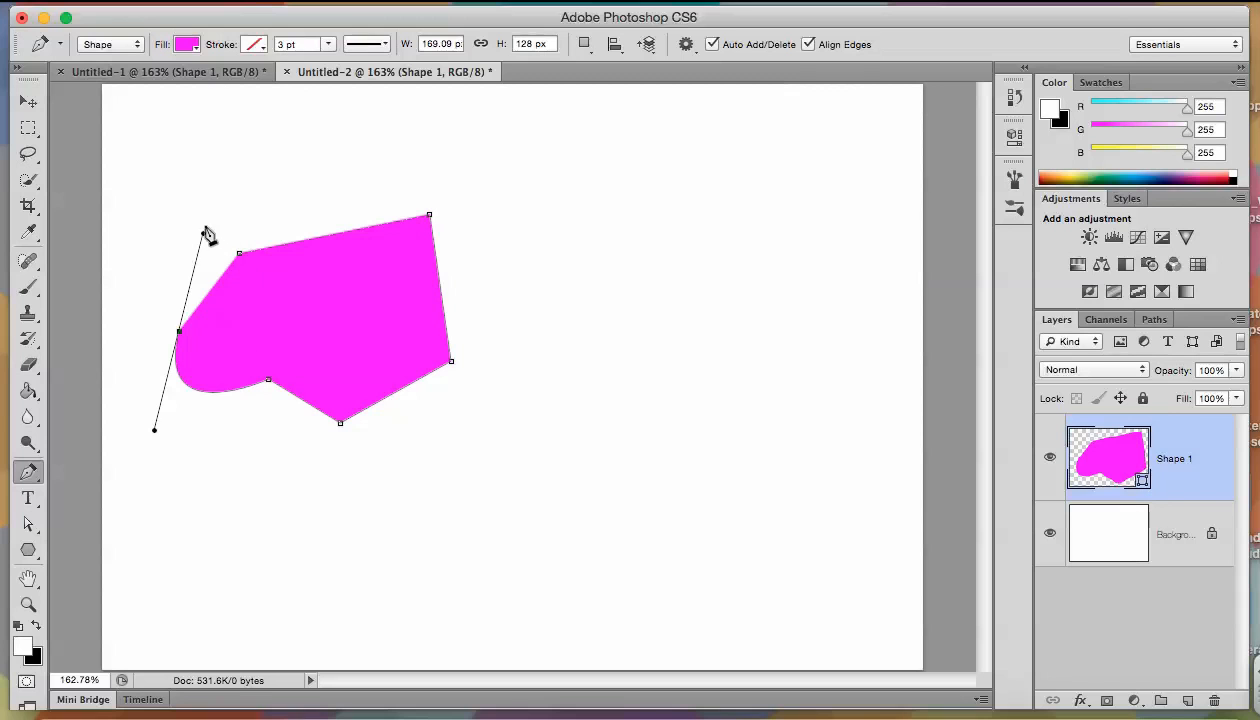
pyautogui.click(175, 202)
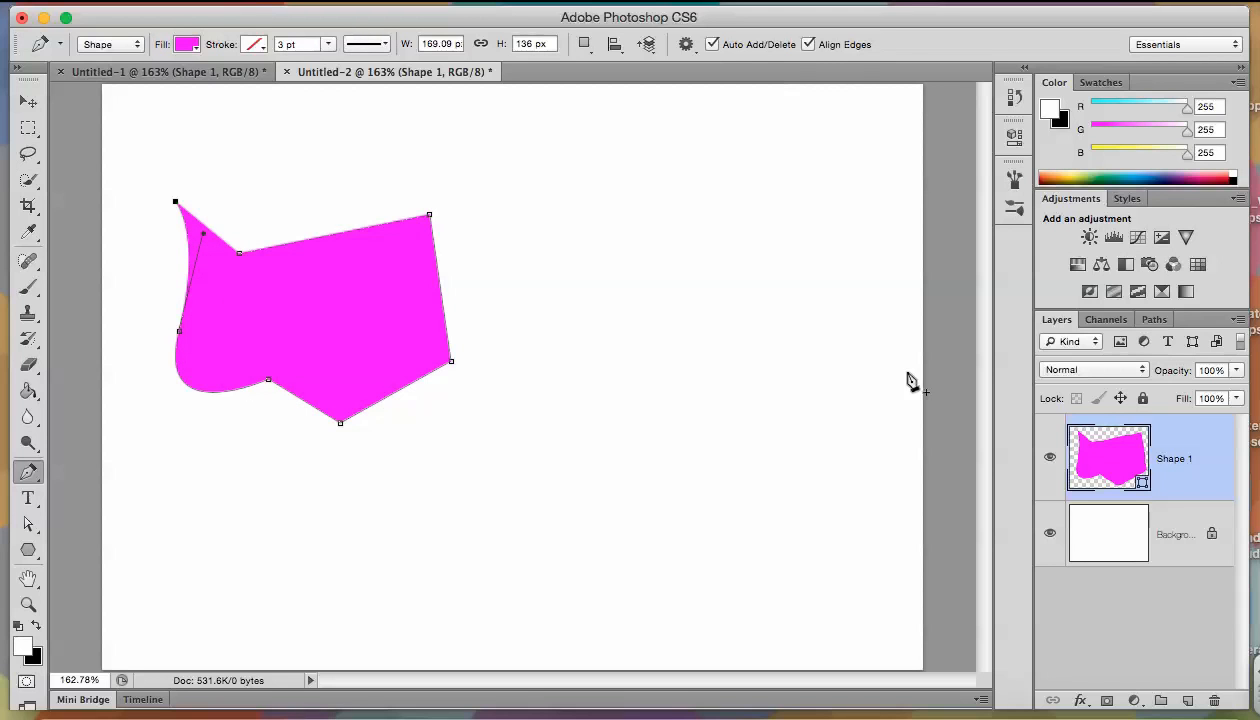
pyautogui.click(1152, 320)
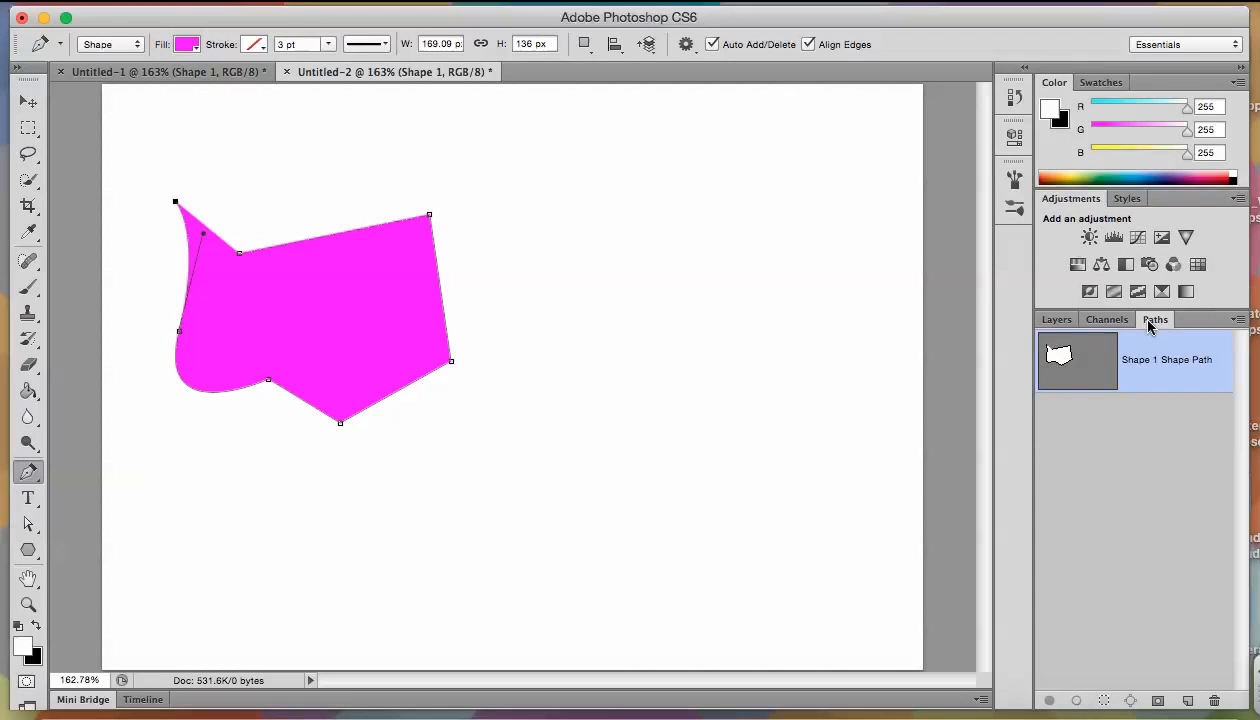
pyautogui.click(1056, 320)
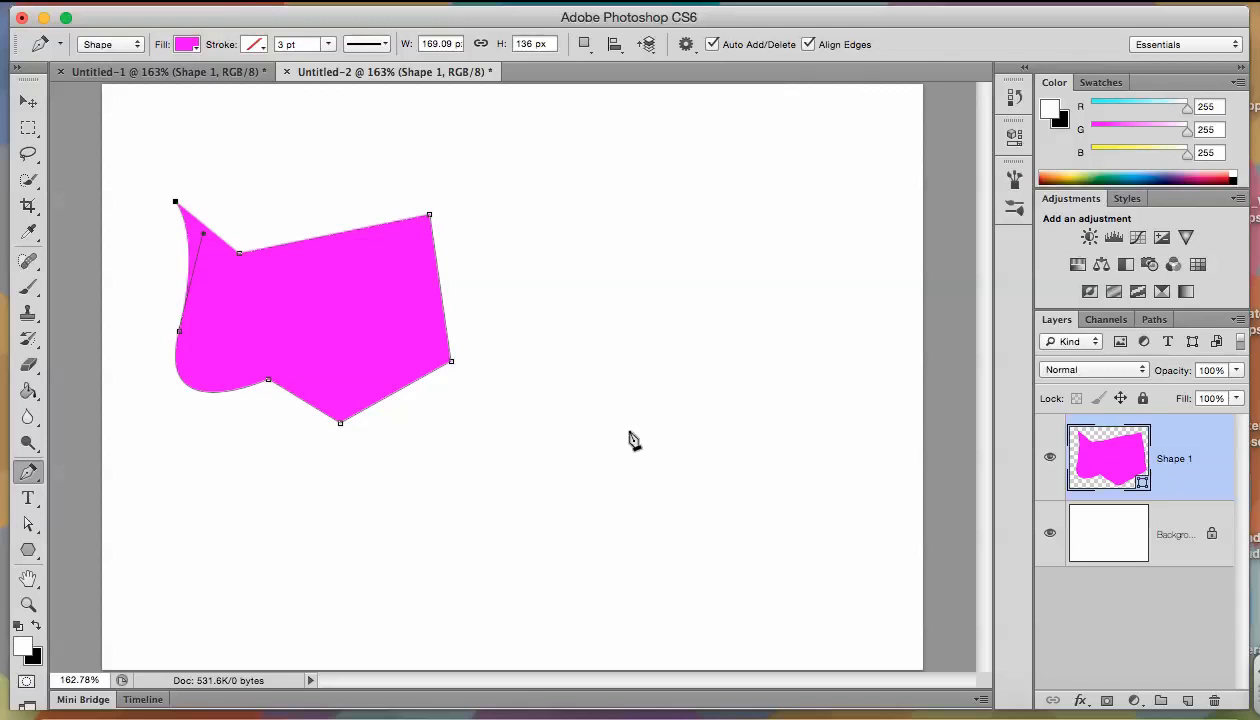
pyautogui.press('Return')
# Draw a second magenta Pen shape with six straight sides, about 137 by 104 px, in the lower-right part of the canvas
pyautogui.click(609, 473)
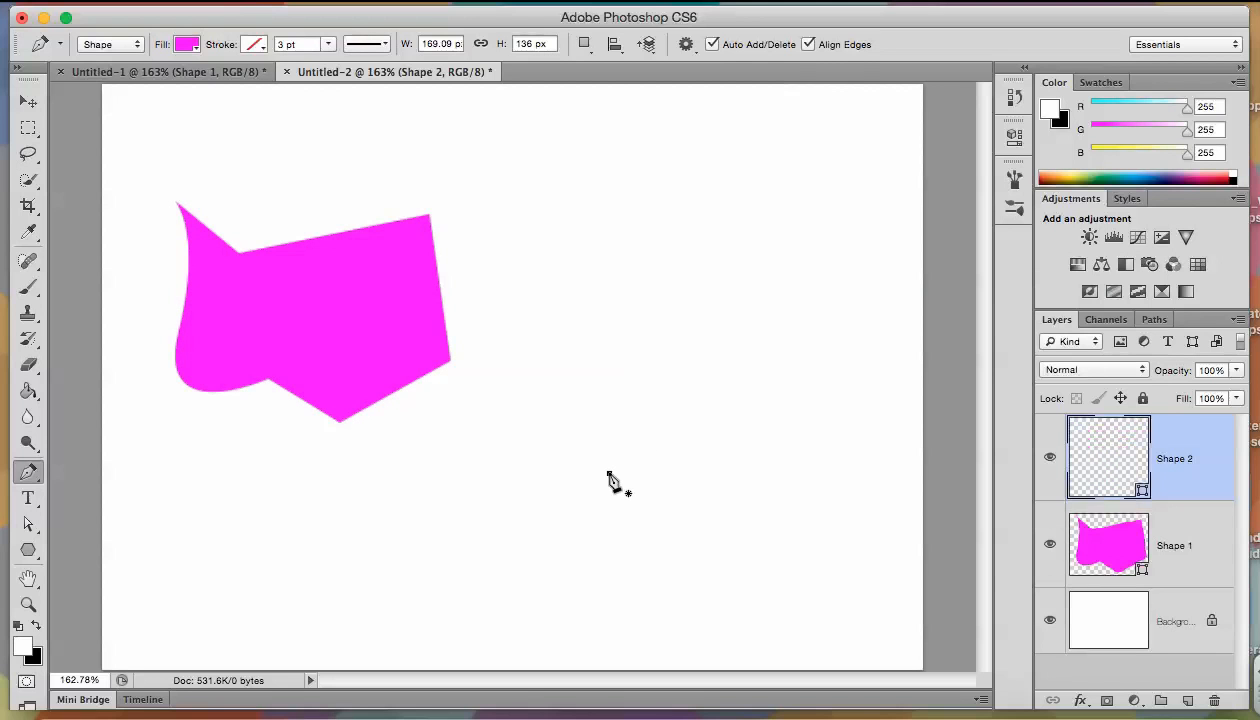
pyautogui.click(728, 400)
pyautogui.click(768, 474)
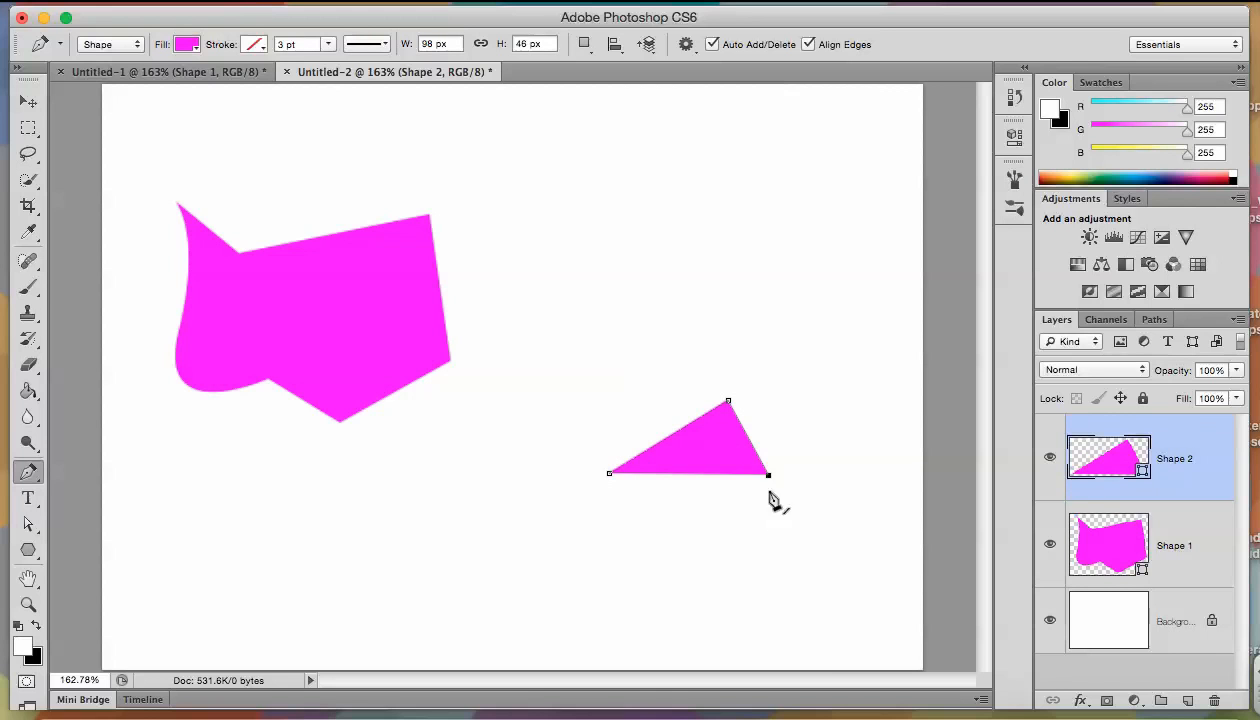
pyautogui.click(793, 546)
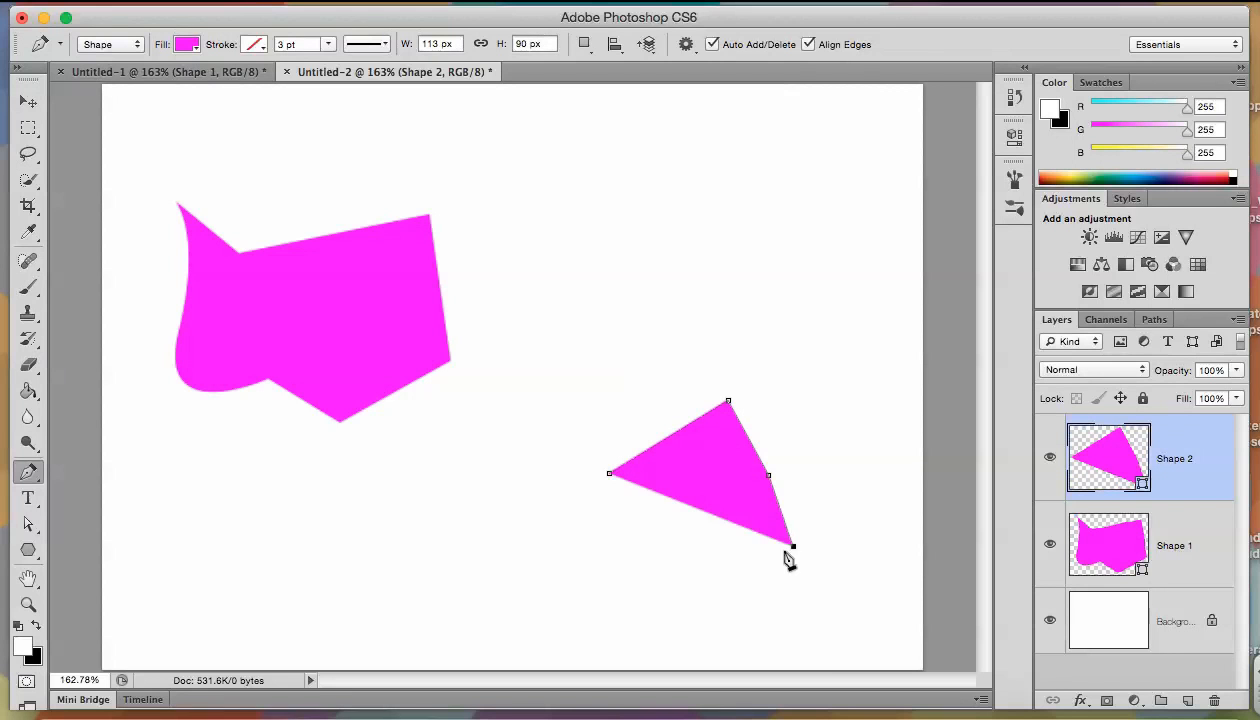
pyautogui.click(709, 566)
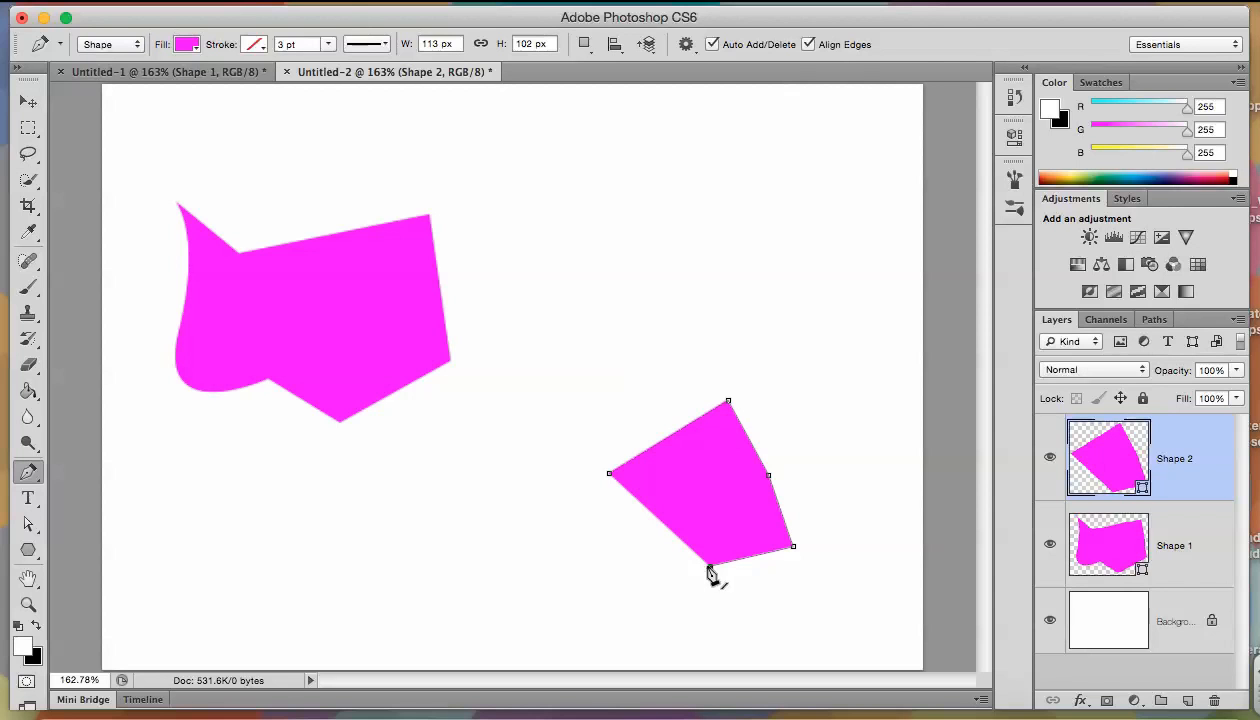
pyautogui.click(570, 570)
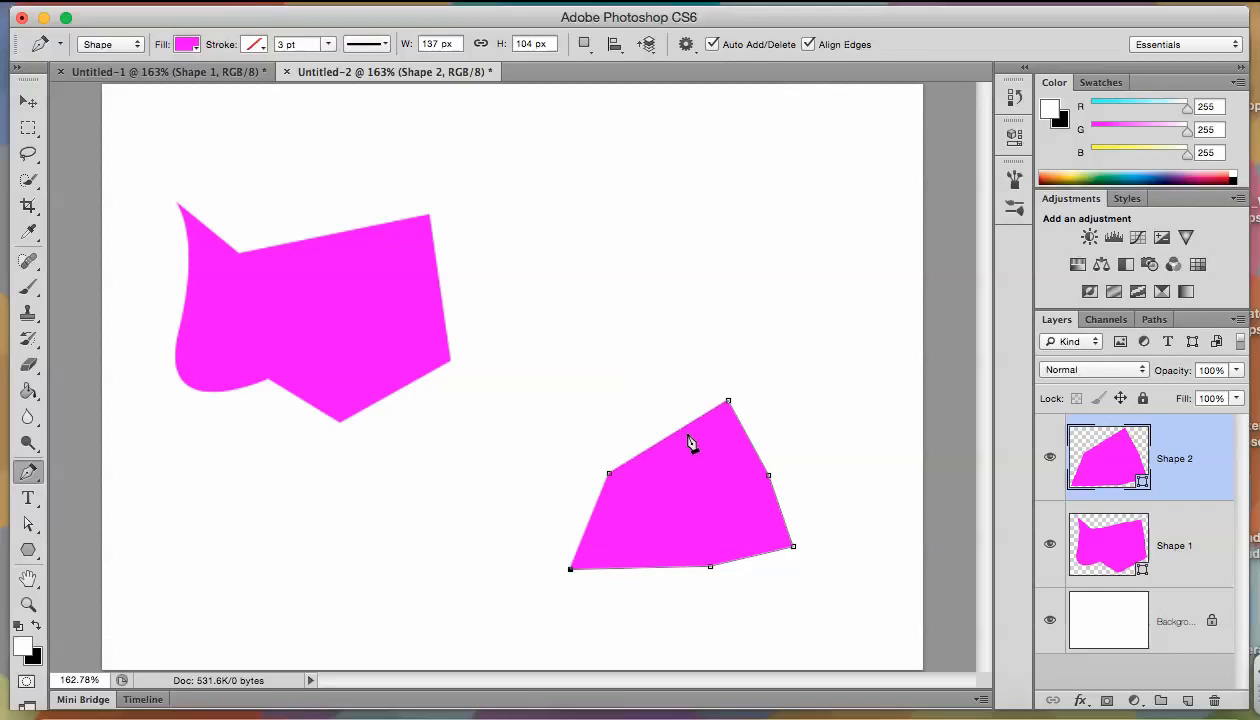
# Select the path of the first, partly curved shape and define it as a custom shape named DOGGIE
pyautogui.click(28, 525)
pyautogui.click(350, 345)
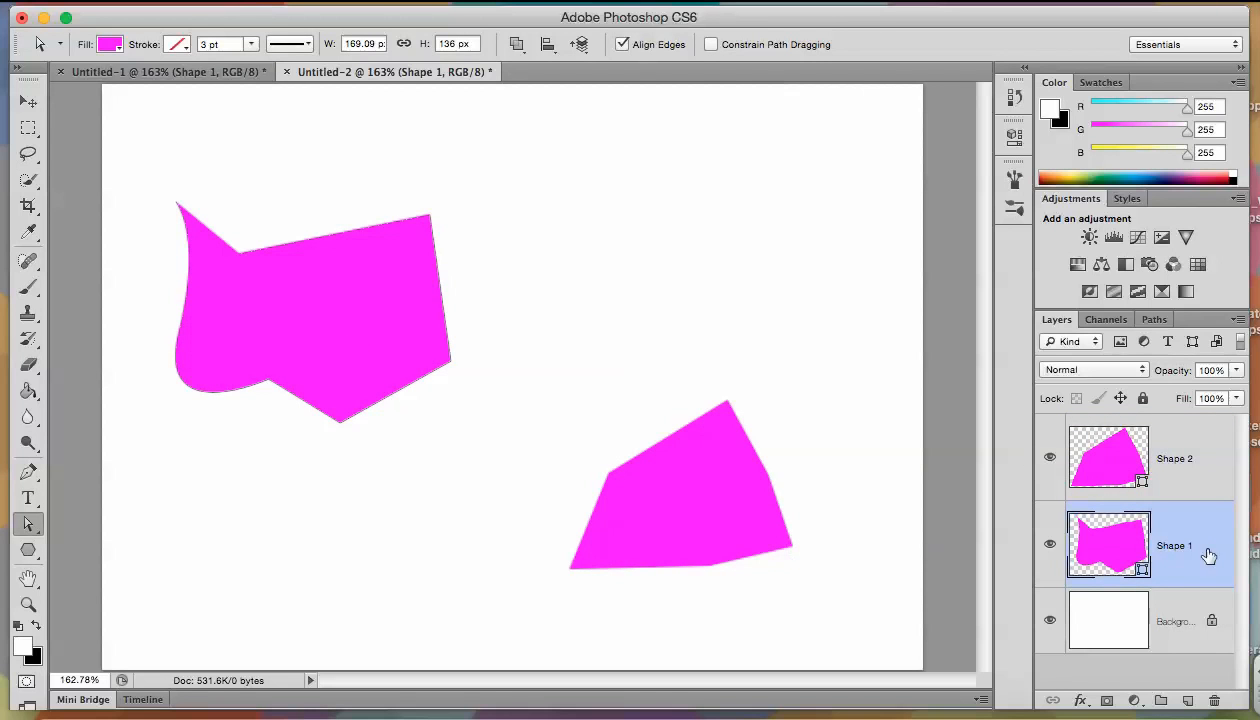
pyautogui.click(369, 411)
pyautogui.rightClick(365, 413)
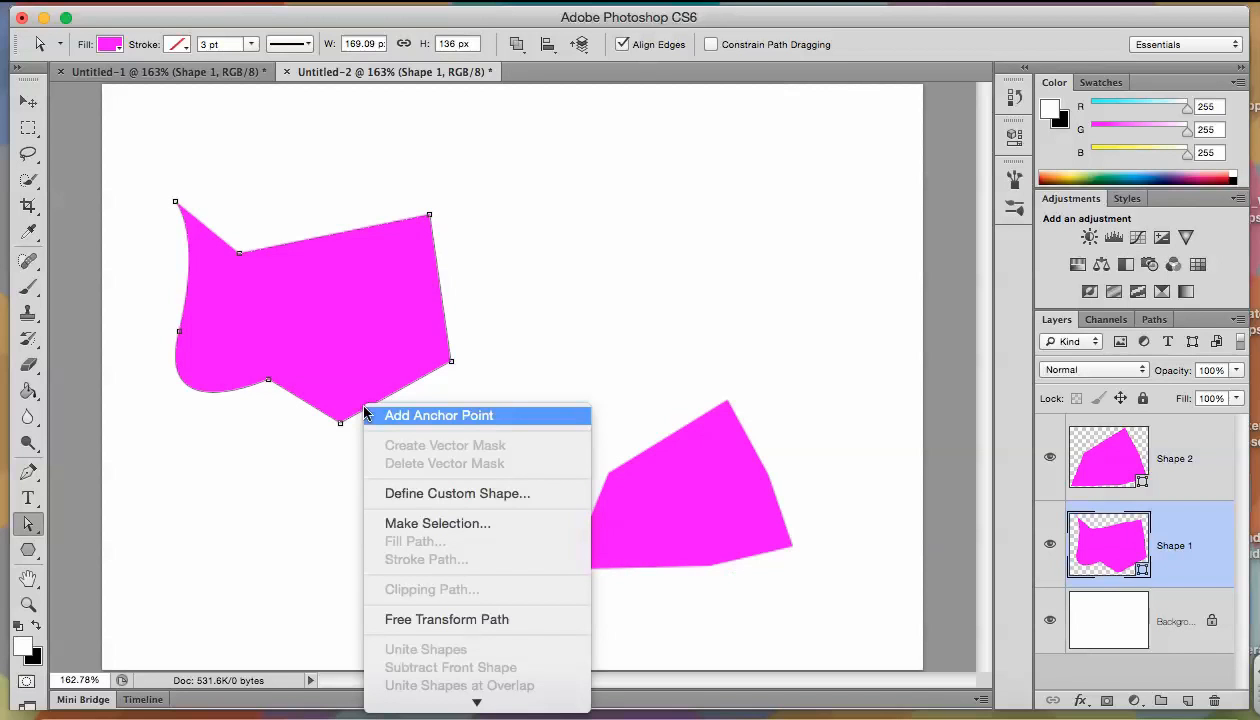
pyautogui.click(383, 494)
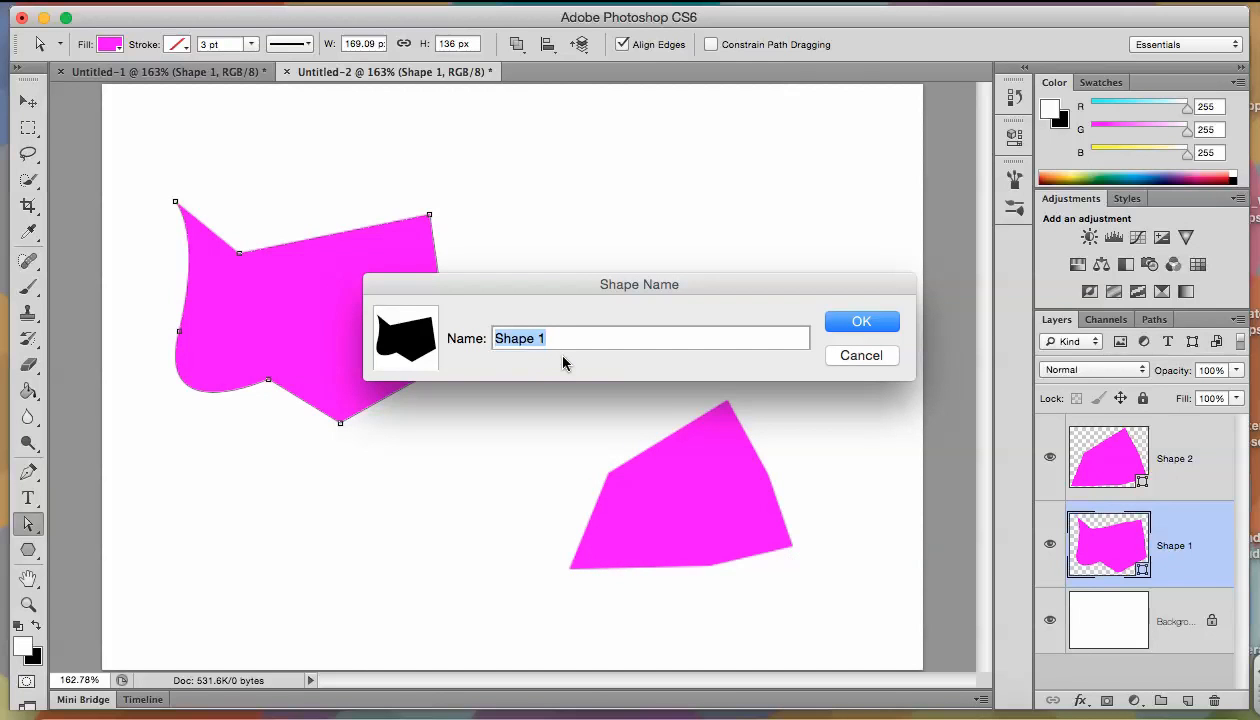
pyautogui.write('DOGGIE')
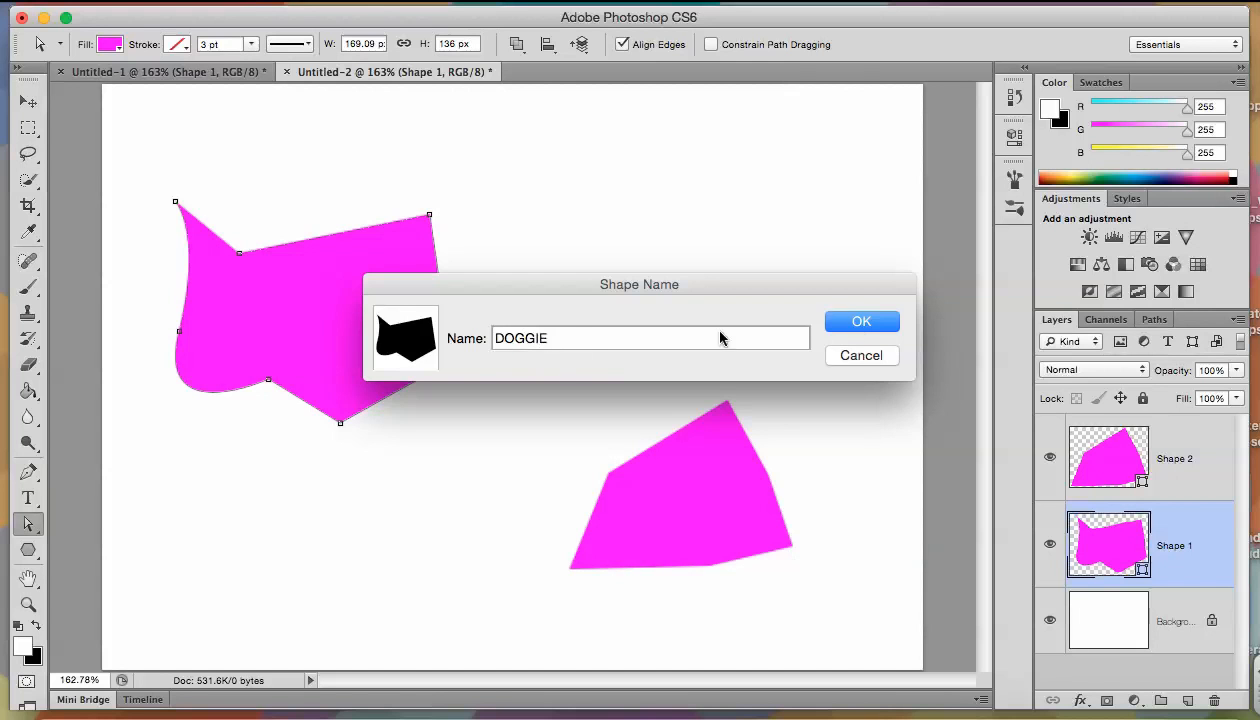
pyautogui.click(858, 322)
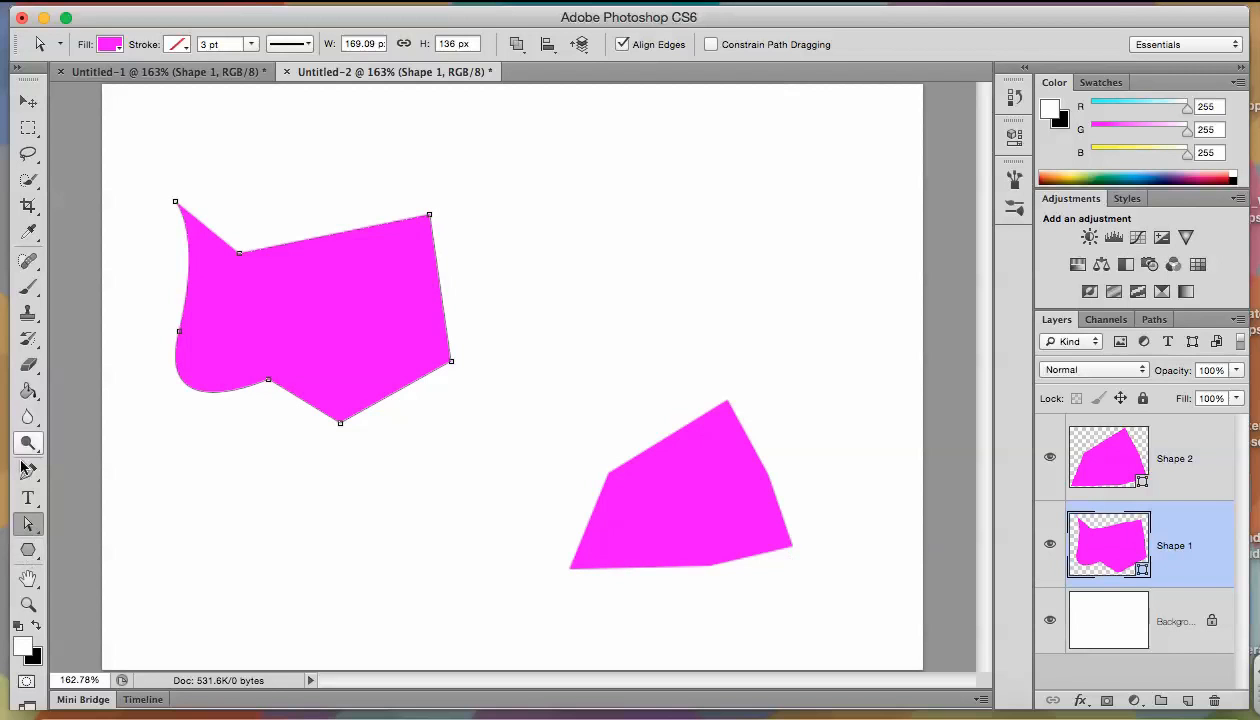
# Draw a magenta five-sided polygon about 101 by 101 px in the upper middle of the canvas with the Polygon tool
pyautogui.click(27, 558)
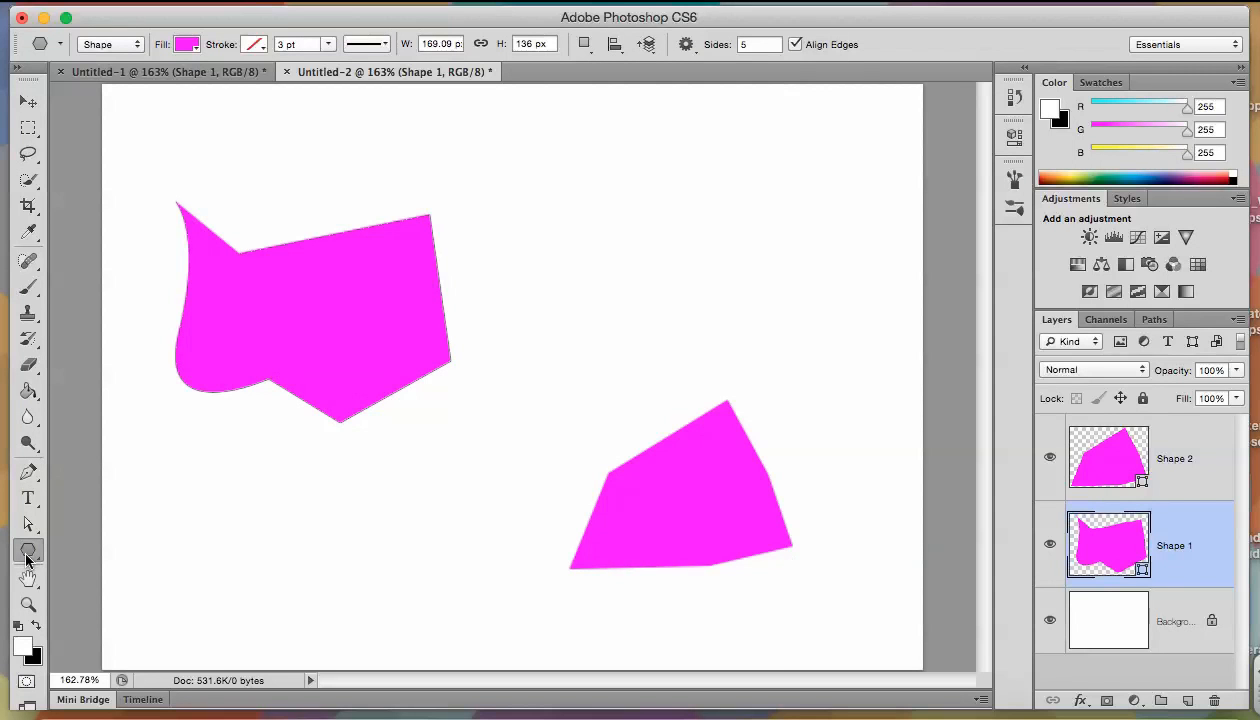
pyautogui.click(26, 555)
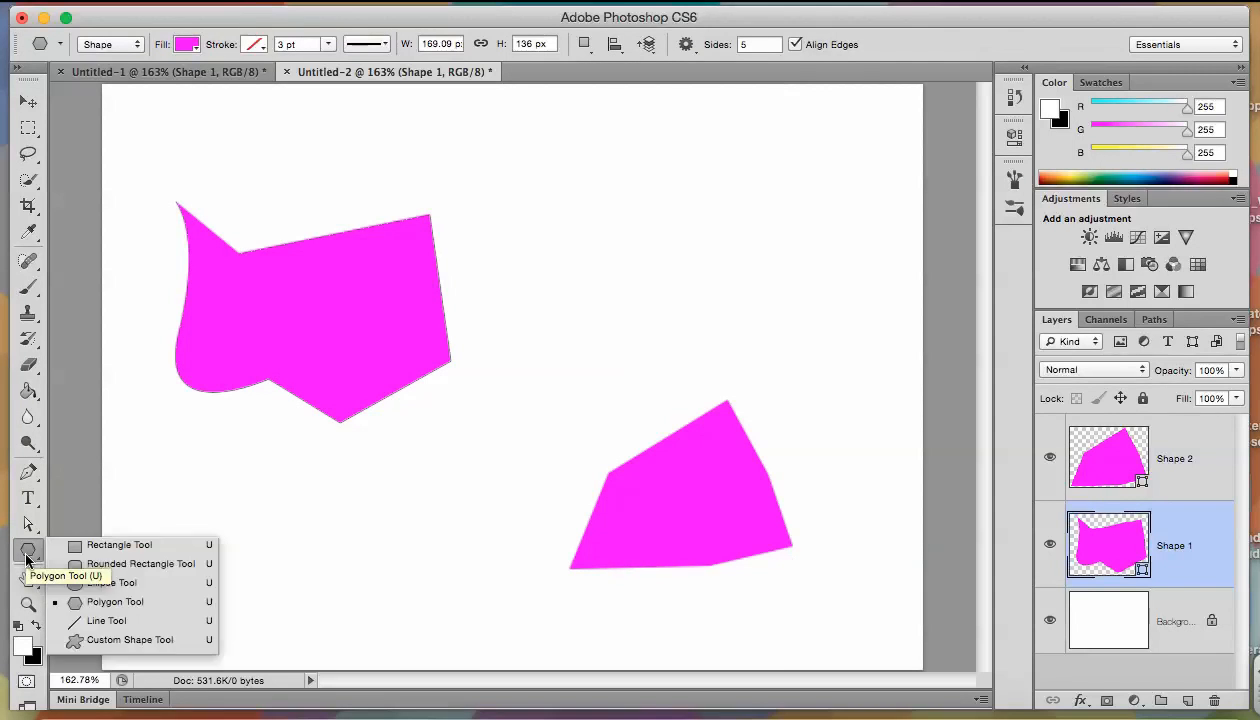
pyautogui.click(26, 555)
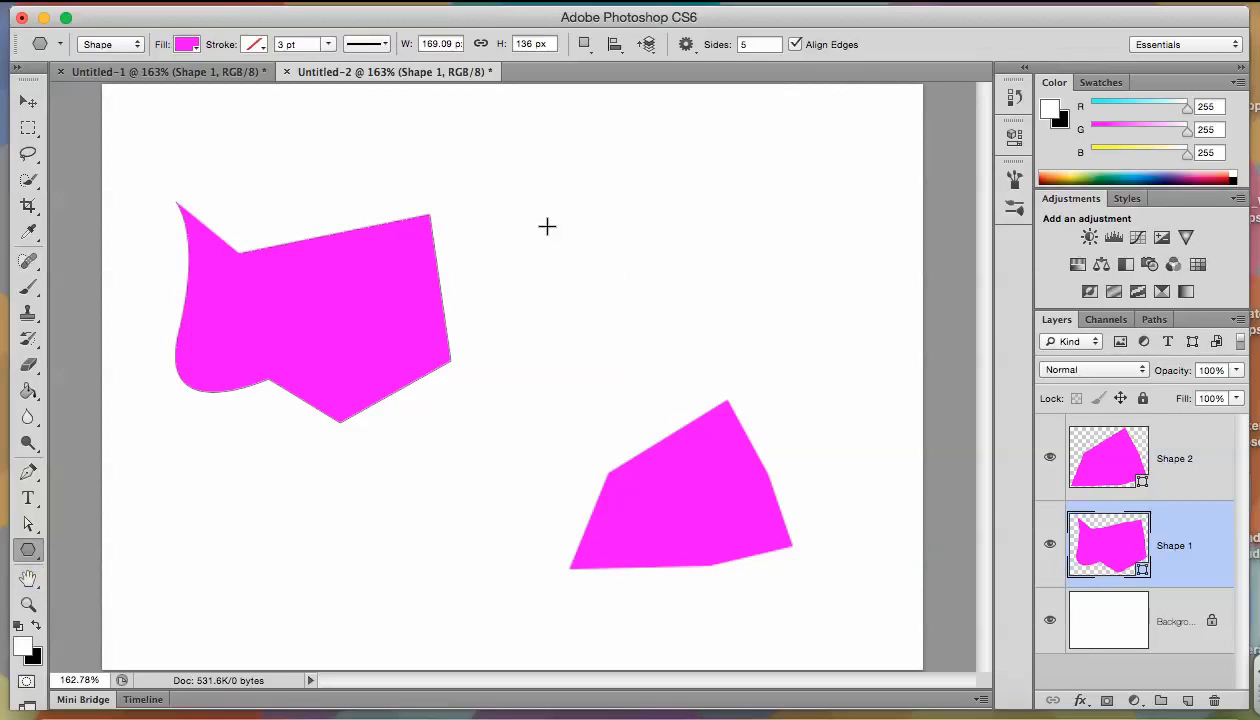
pyautogui.moveTo(547, 227); pyautogui.dragTo(607, 288)
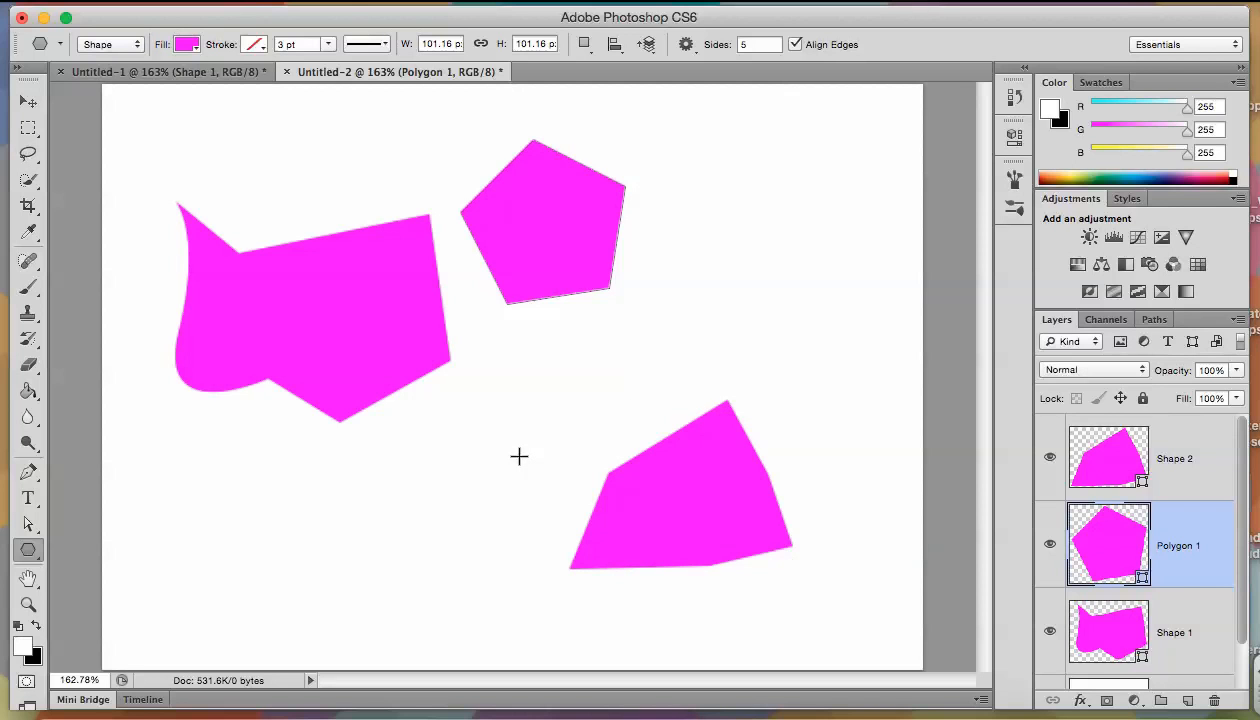
# Reshape the pentagon with Direct Selection by moving its lower-right corner outward and its upper-right corner inward
pyautogui.click(28, 525)
pyautogui.click(522, 302)
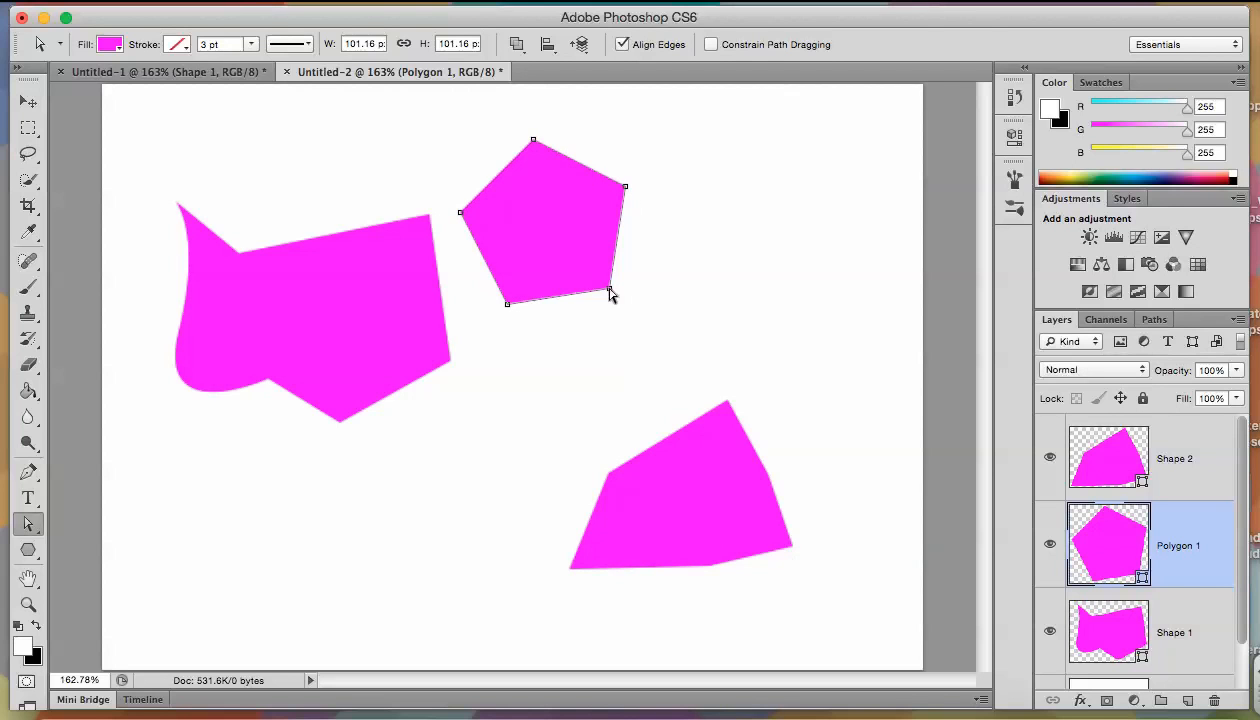
pyautogui.moveTo(609, 290); pyautogui.dragTo(672, 309)
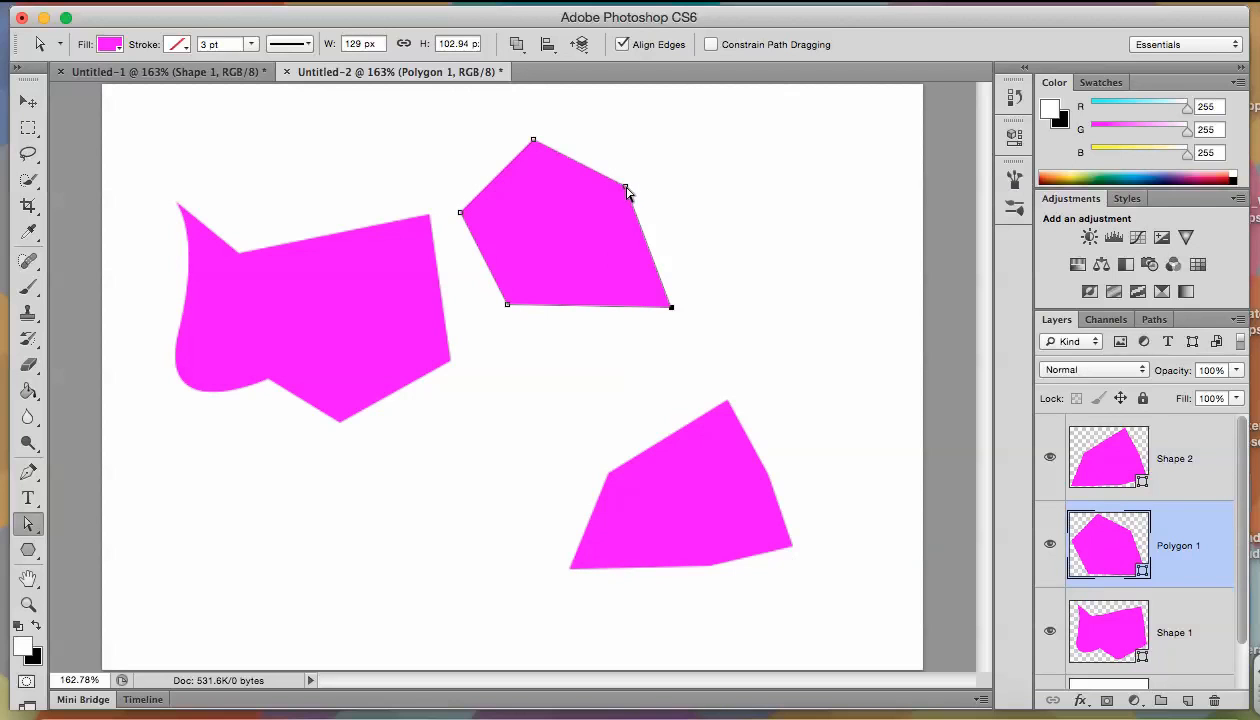
pyautogui.moveTo(626, 189); pyautogui.dragTo(560, 257)
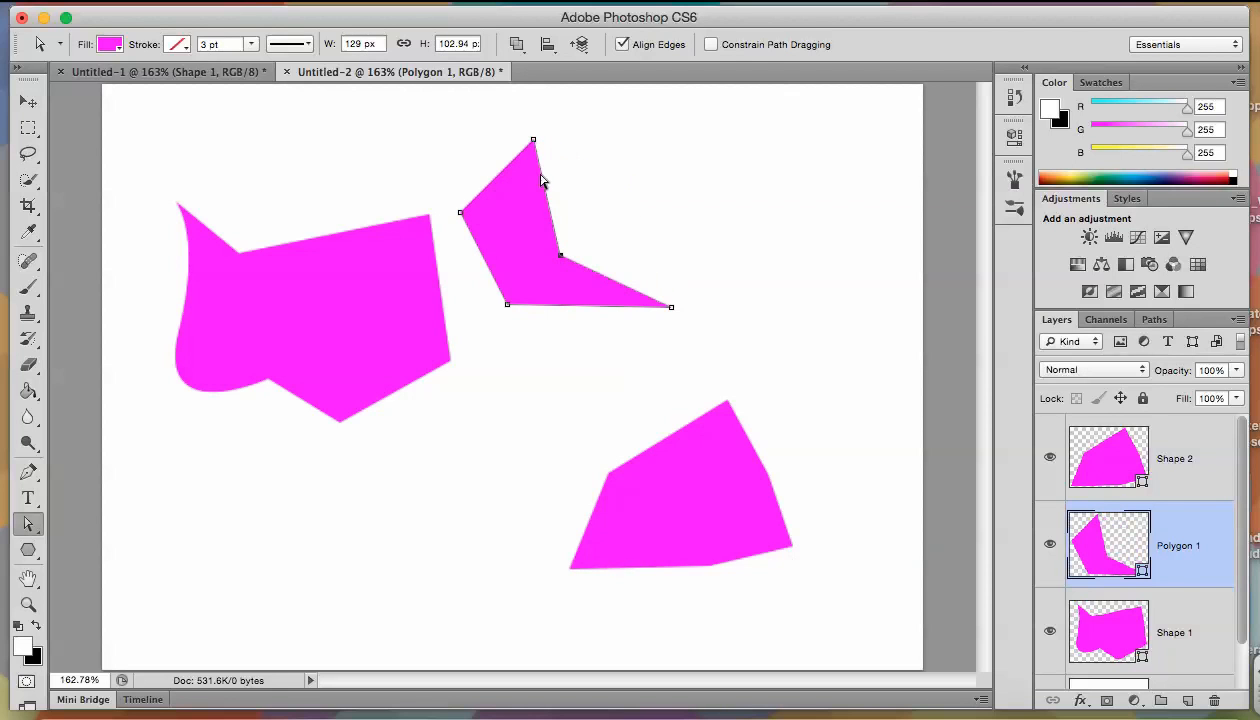
# Reshape the polygon by moving its top corner down to the right and its left corner slightly upward
pyautogui.moveTo(533, 140); pyautogui.dragTo(655, 202)
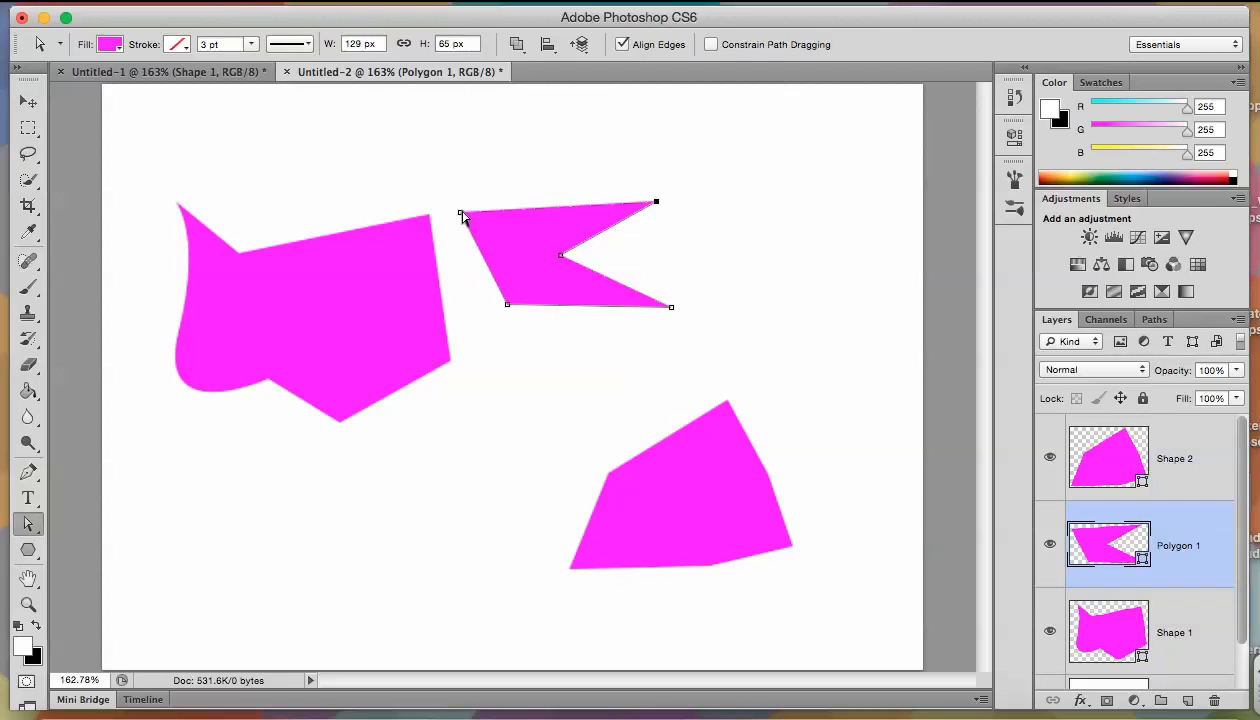
pyautogui.moveTo(460, 216); pyautogui.dragTo(490, 181)
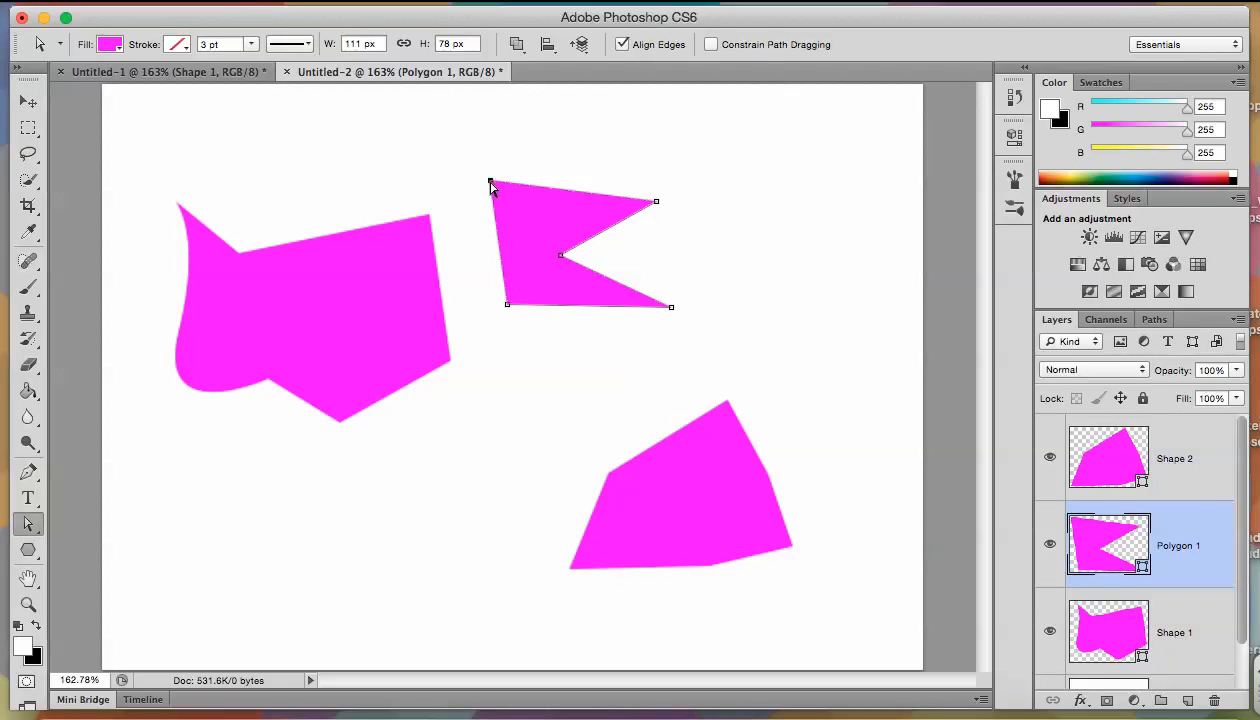
pyautogui.moveTo(490, 181); pyautogui.dragTo(457, 188)
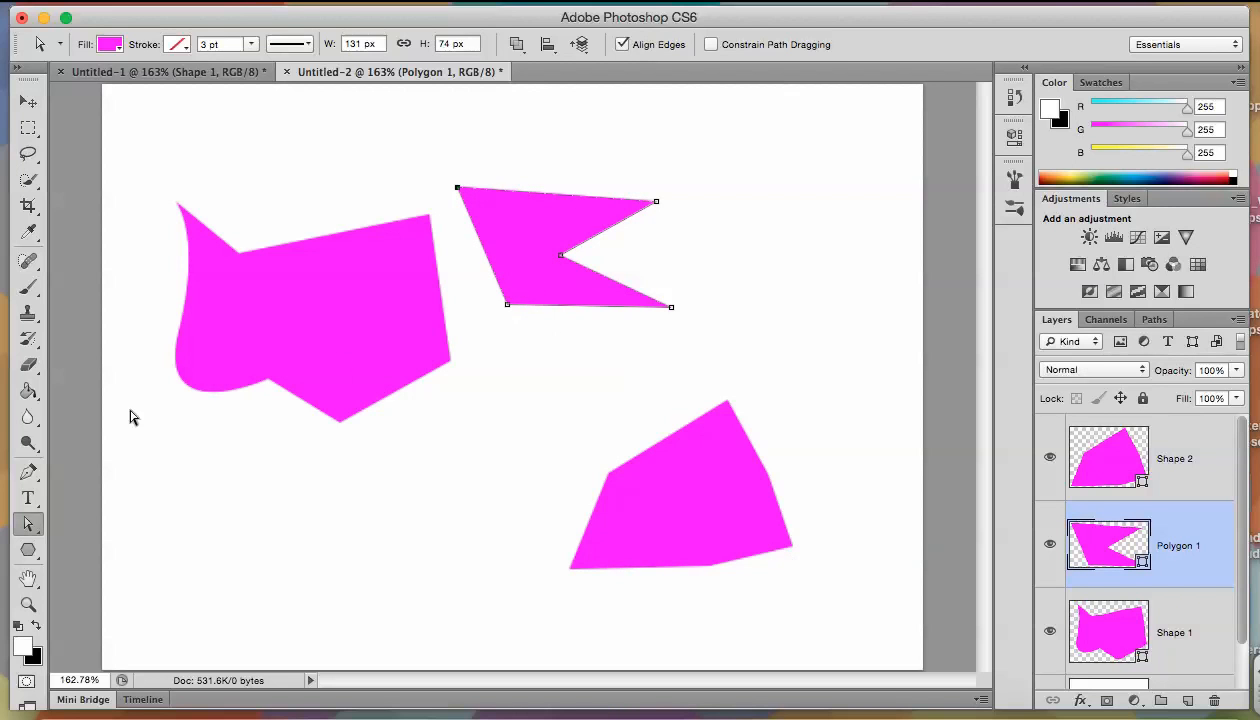
# With the Pen tool, add a curve anchor point on the polygon's bottom edge and delete its upper-right anchor point
pyautogui.click(28, 471)
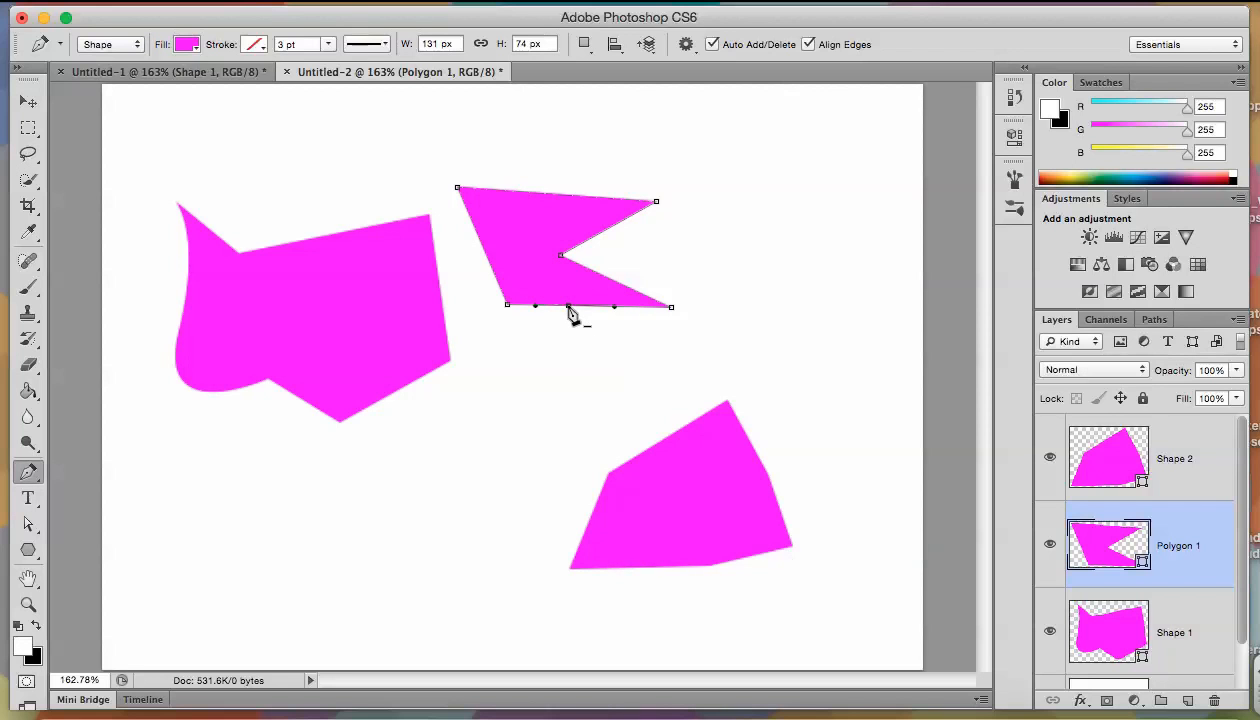
pyautogui.click(656, 203)
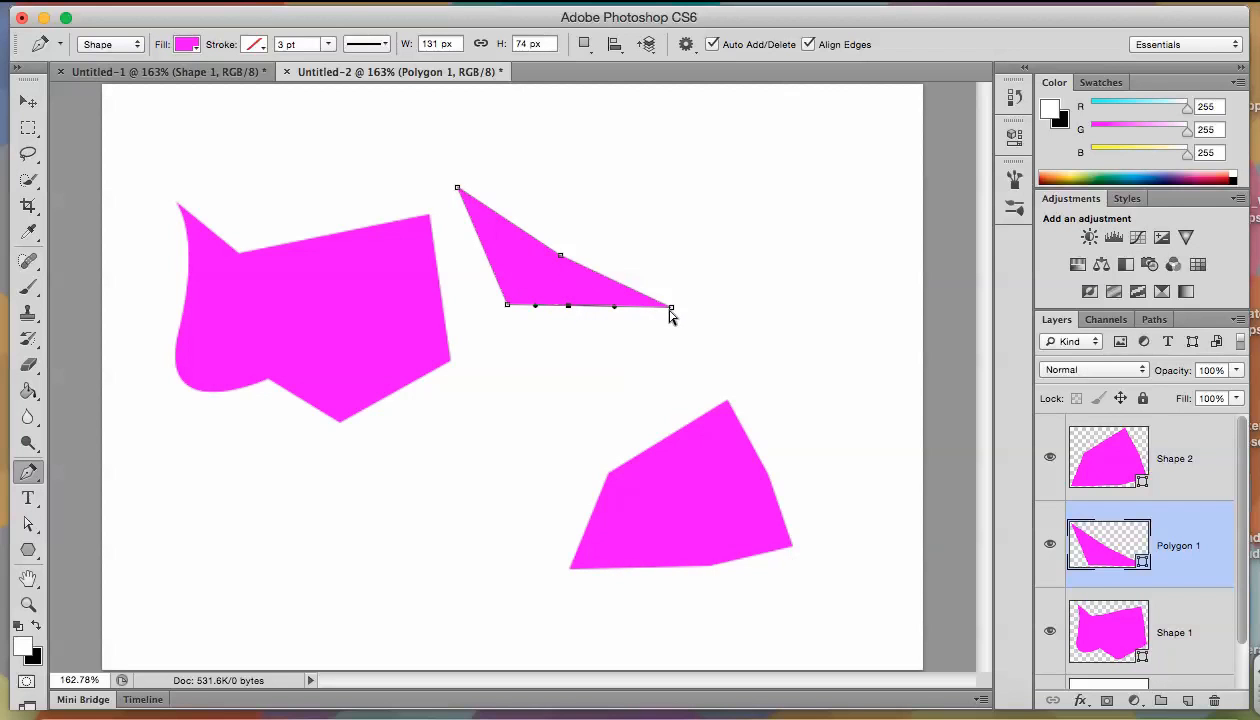
# Turn the polygon into a rough triangle by raising its inner anchor point to the apex and moving its left anchor point inward
pyautogui.moveTo(561, 256); pyautogui.dragTo(617, 145)
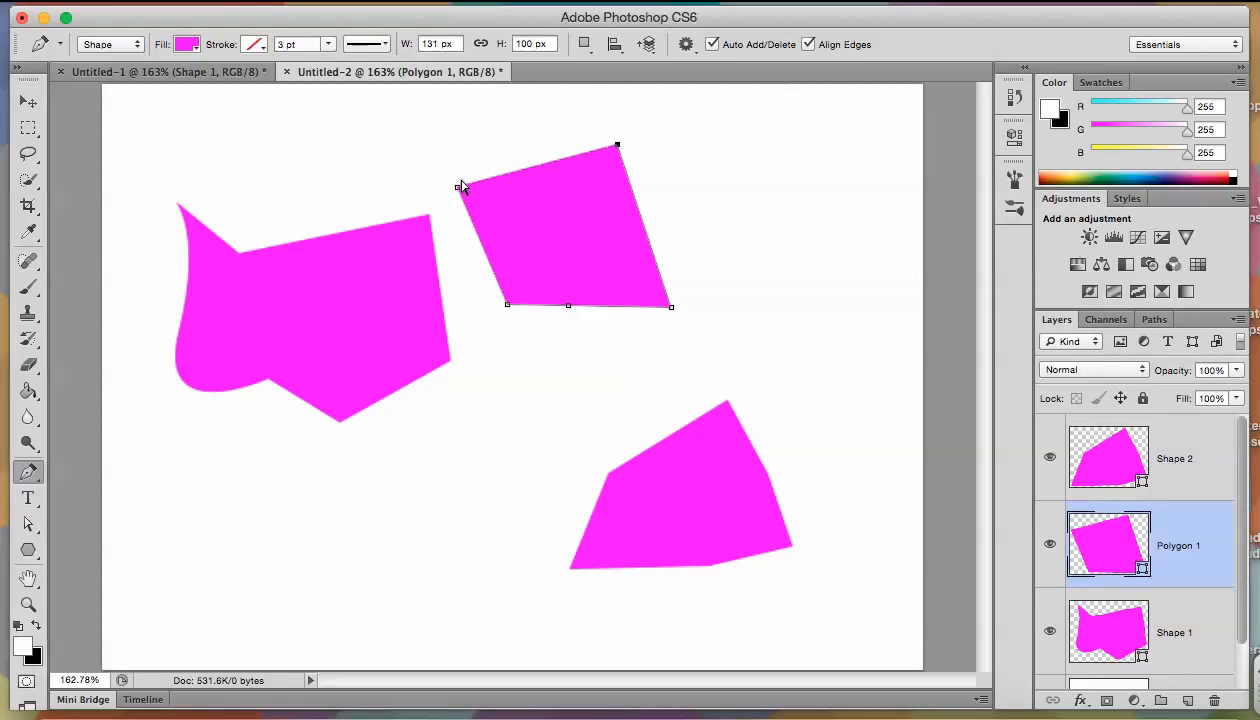
pyautogui.moveTo(456, 192); pyautogui.dragTo(477, 194)
pyautogui.moveTo(570, 238); pyautogui.dragTo(571, 239)
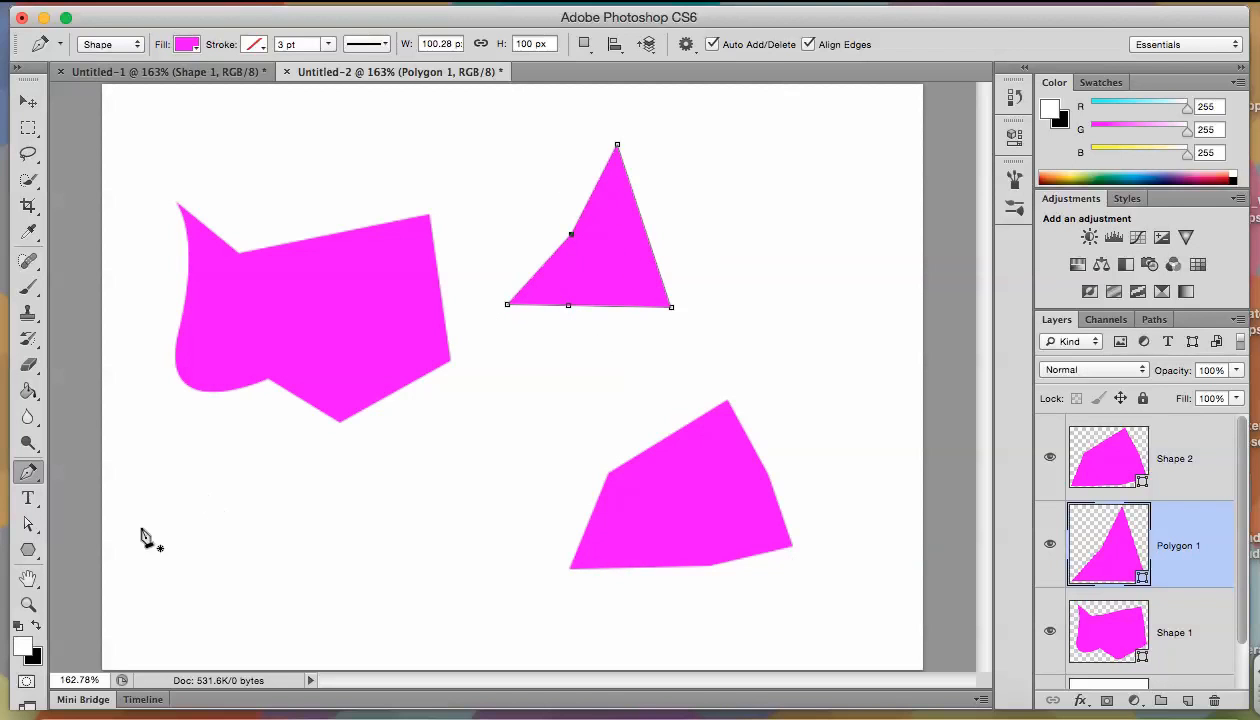
# Activate the Custom Shape tool and choose the saved DOGGIE shape from the end of the shape library
pyautogui.click(27, 551)
pyautogui.click(27, 553)
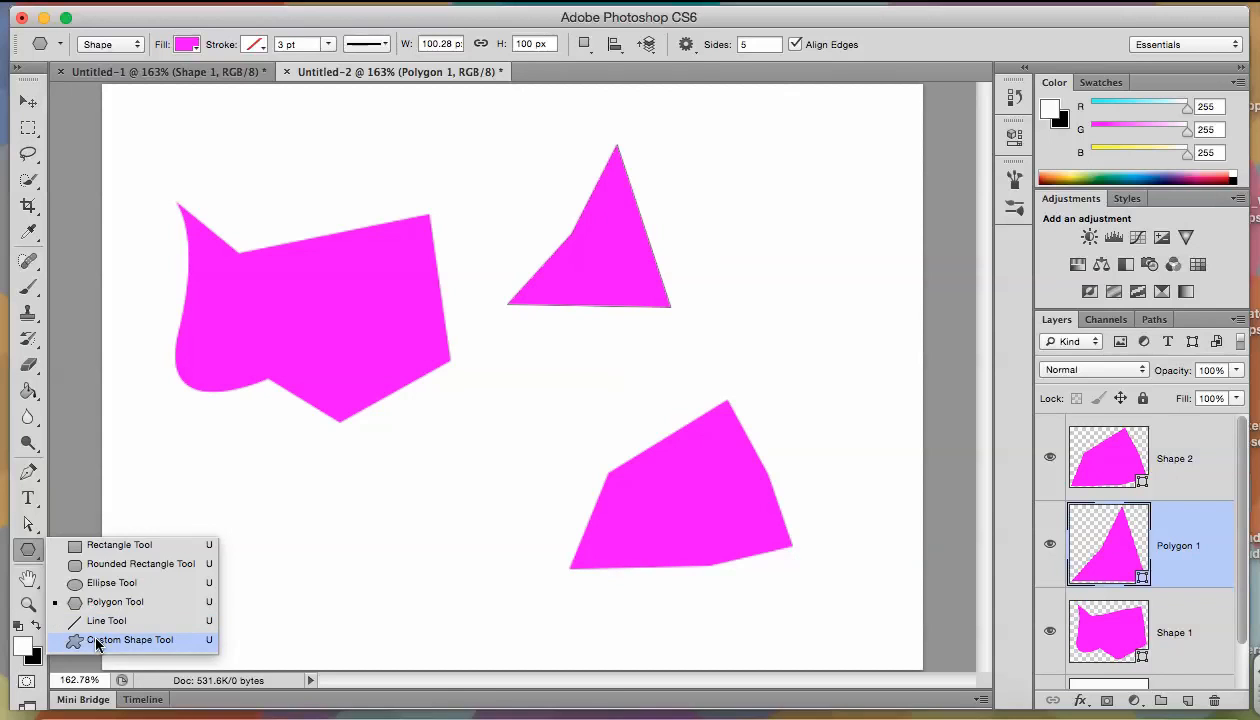
pyautogui.click(97, 641)
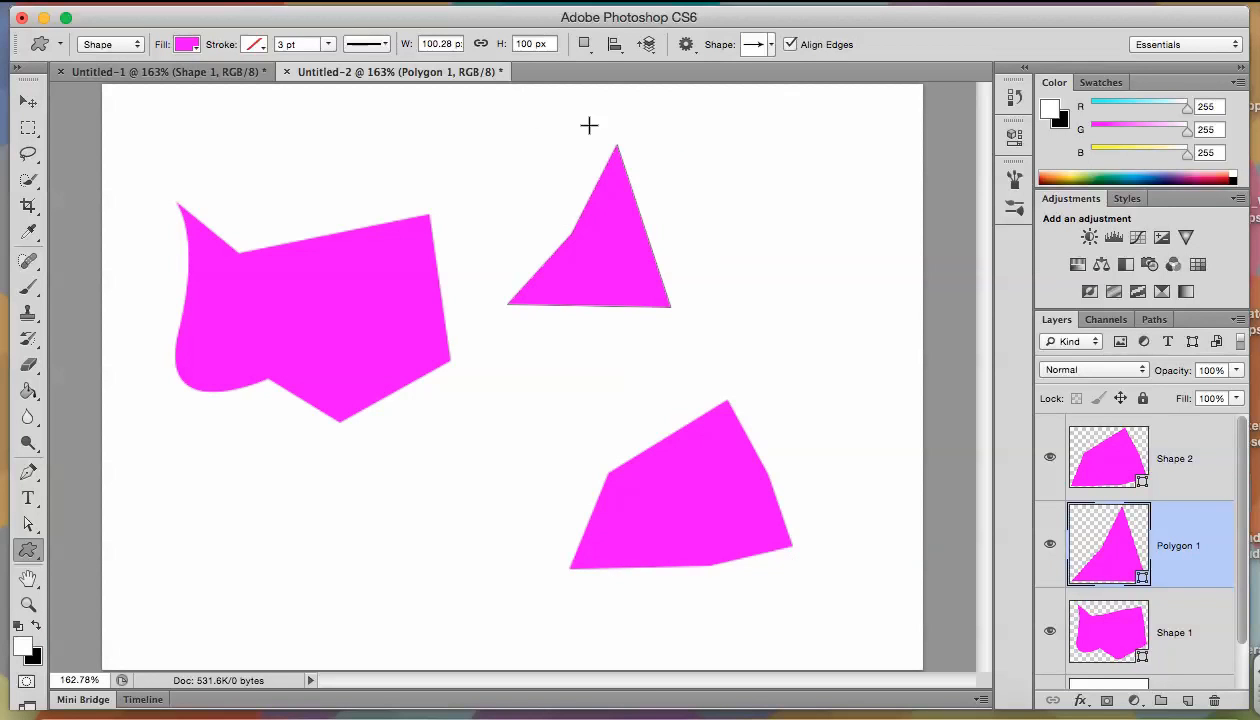
pyautogui.click(773, 50)
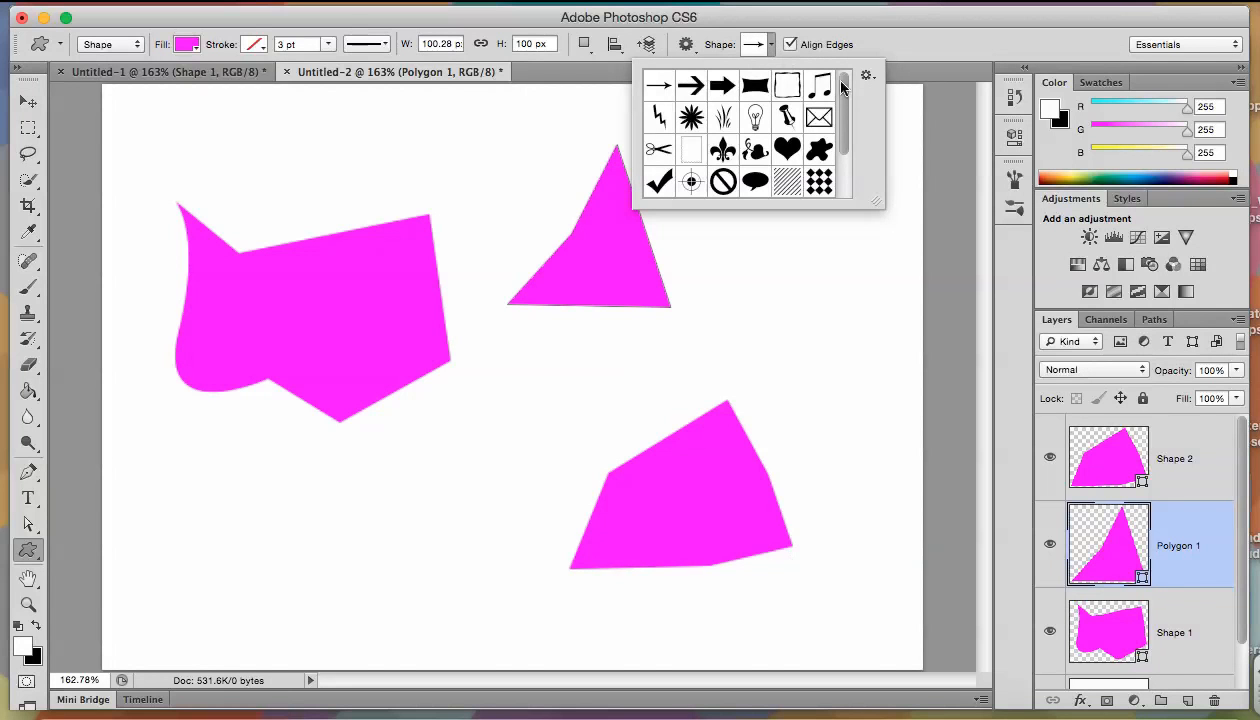
pyautogui.moveTo(838, 90); pyautogui.dragTo(842, 170)
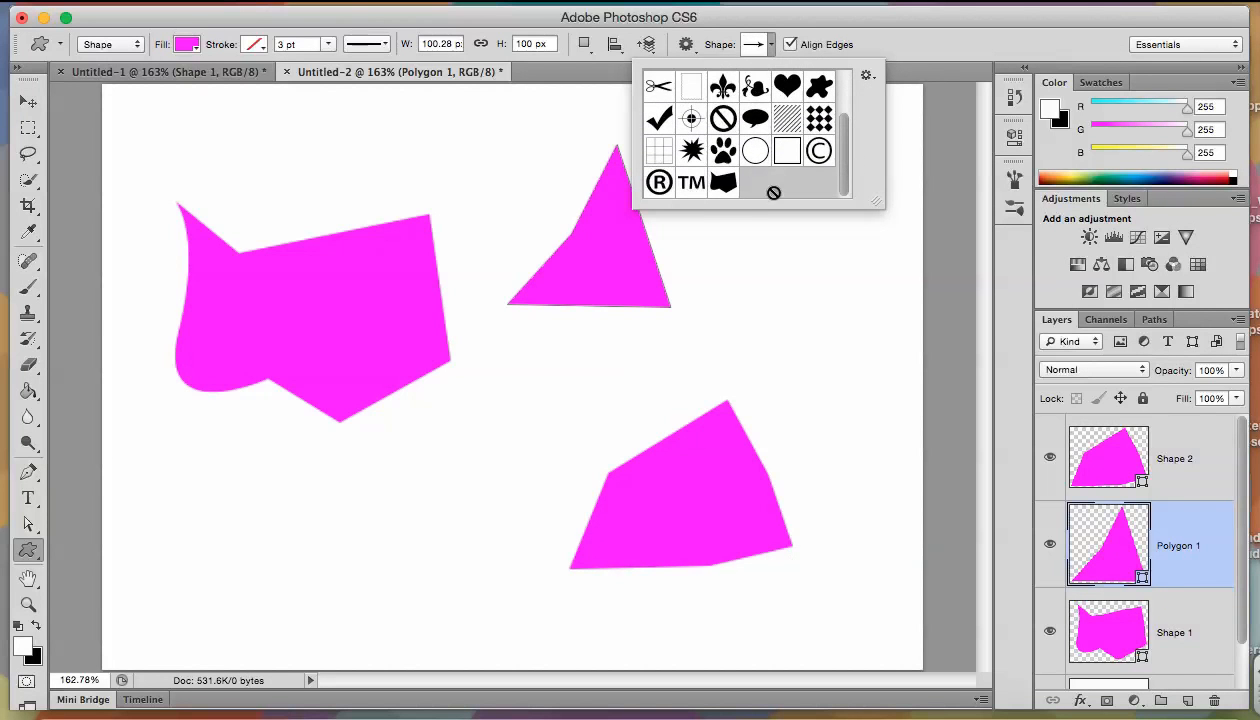
pyautogui.click(724, 184)
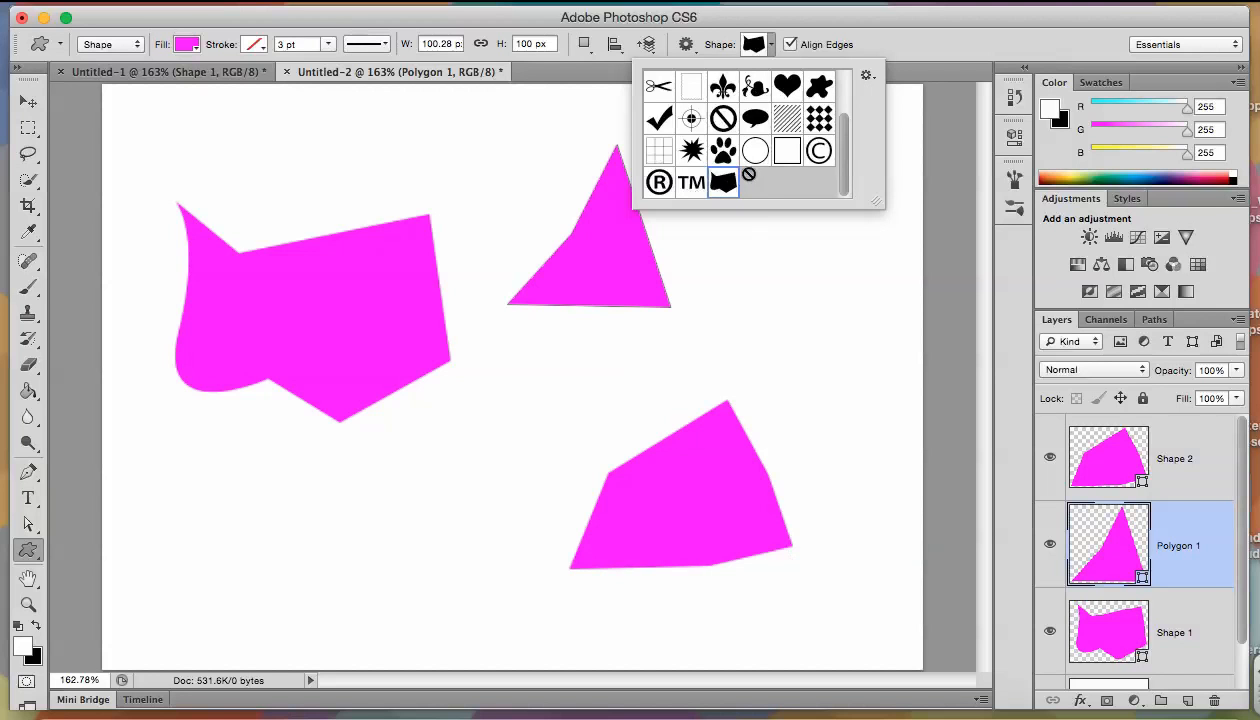
# Draw six DOGGIE custom shapes in varying sizes and proportions in the empty areas around the existing shapes
pyautogui.click(725, 285)
pyautogui.moveTo(726, 284); pyautogui.dragTo(830, 392)
pyautogui.moveTo(762, 122); pyautogui.dragTo(866, 266)
pyautogui.moveTo(365, 146); pyautogui.dragTo(399, 211)
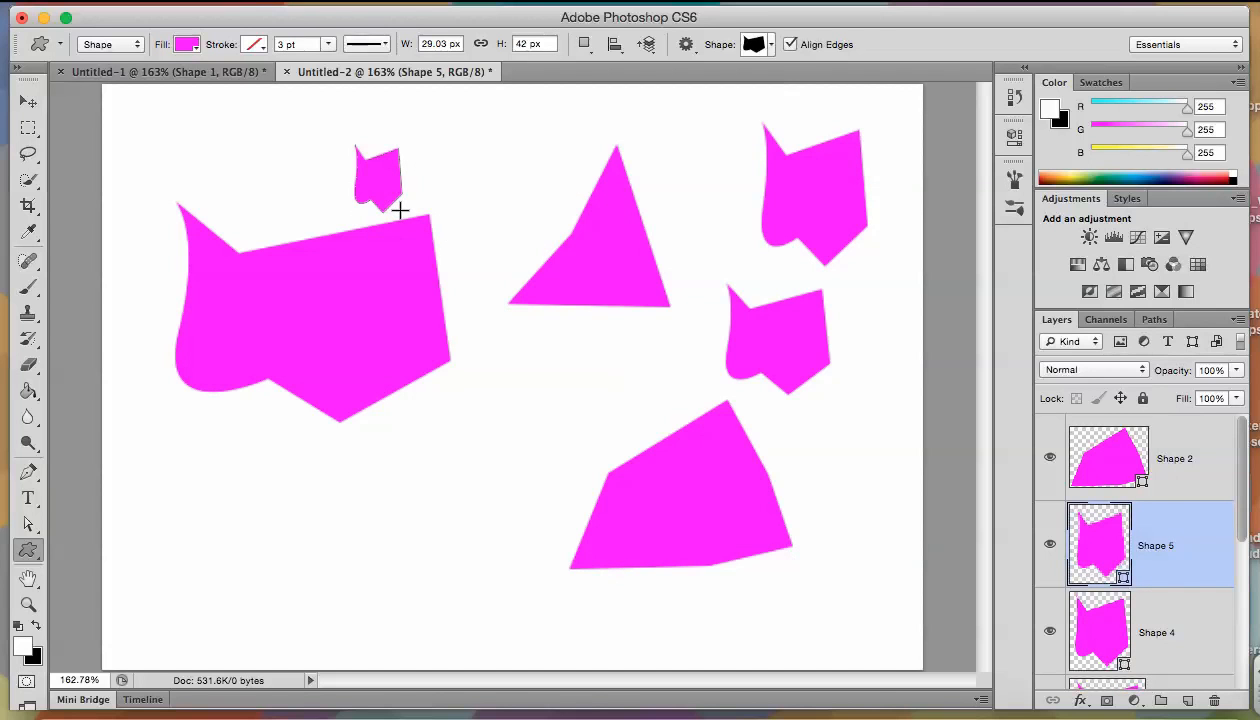
pyautogui.moveTo(294, 535); pyautogui.dragTo(463, 604)
pyautogui.moveTo(474, 410); pyautogui.dragTo(558, 531)
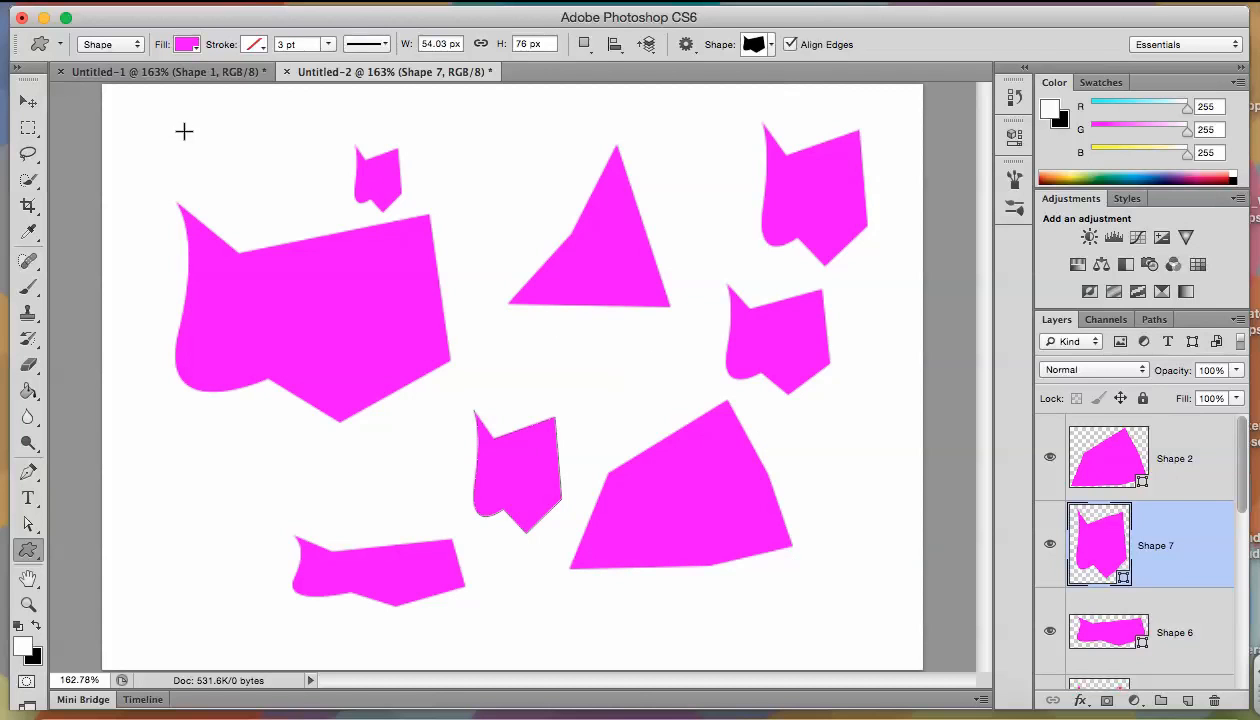
pyautogui.moveTo(185, 131); pyautogui.dragTo(243, 195)
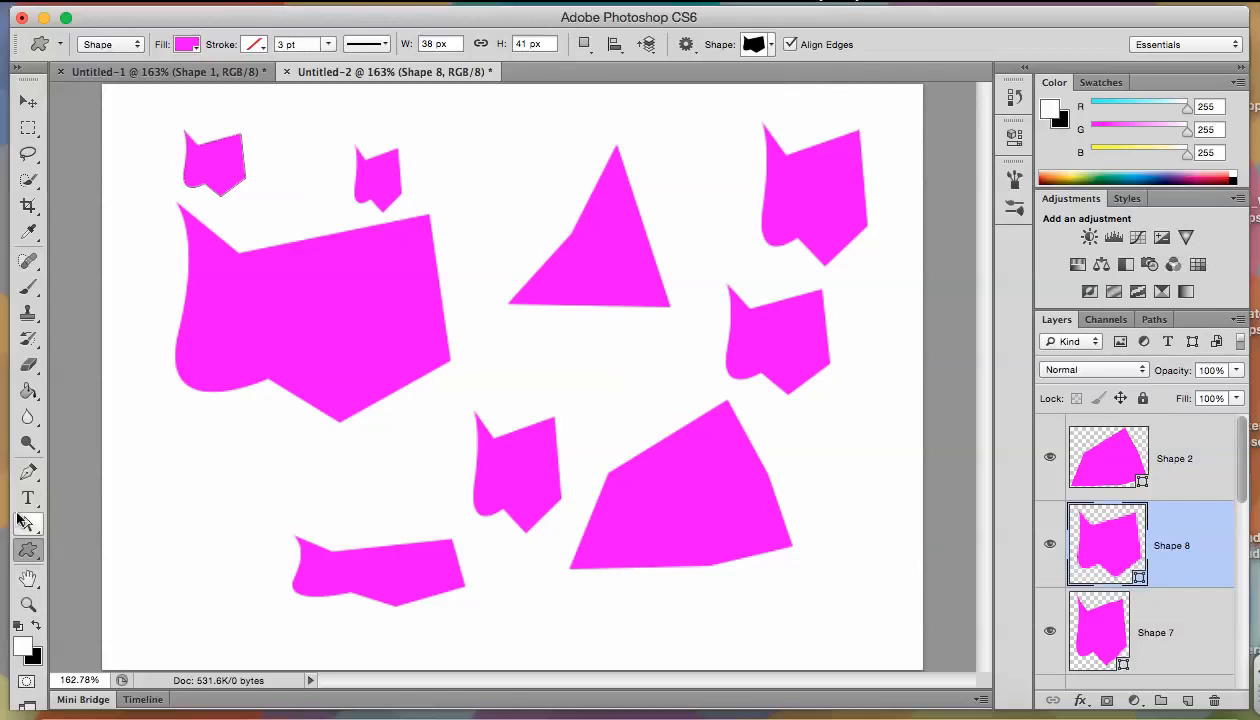
# Raise the large curved shape's bottom corner slightly and convert its left anchor point, pulling out new curve handles that bulge the side outward
pyautogui.click(25, 475)
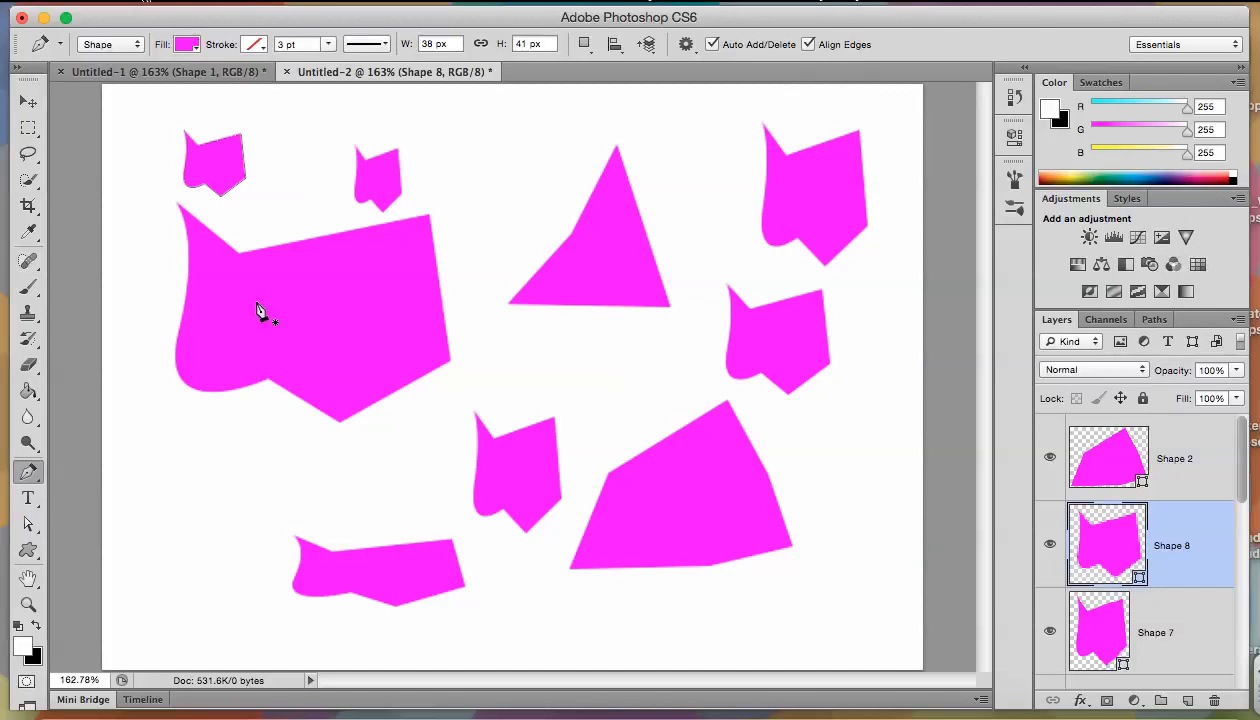
pyautogui.press('a')
pyautogui.click(276, 345)
pyautogui.click(262, 384)
pyautogui.press('p')
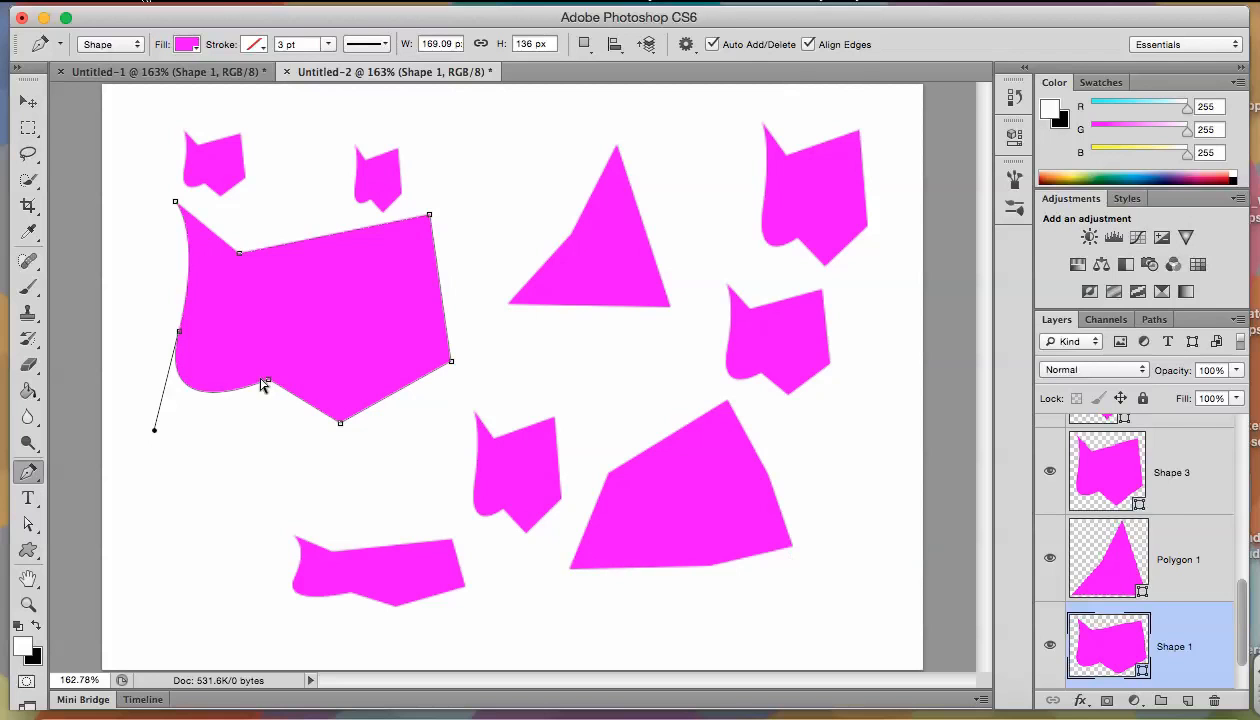
pyautogui.click(340, 418)
pyautogui.moveTo(340, 414)
pyautogui.mouseDown()
pyautogui.moveTo(342, 400)
pyautogui.moveTo(338, 420)
pyautogui.mouseUp()
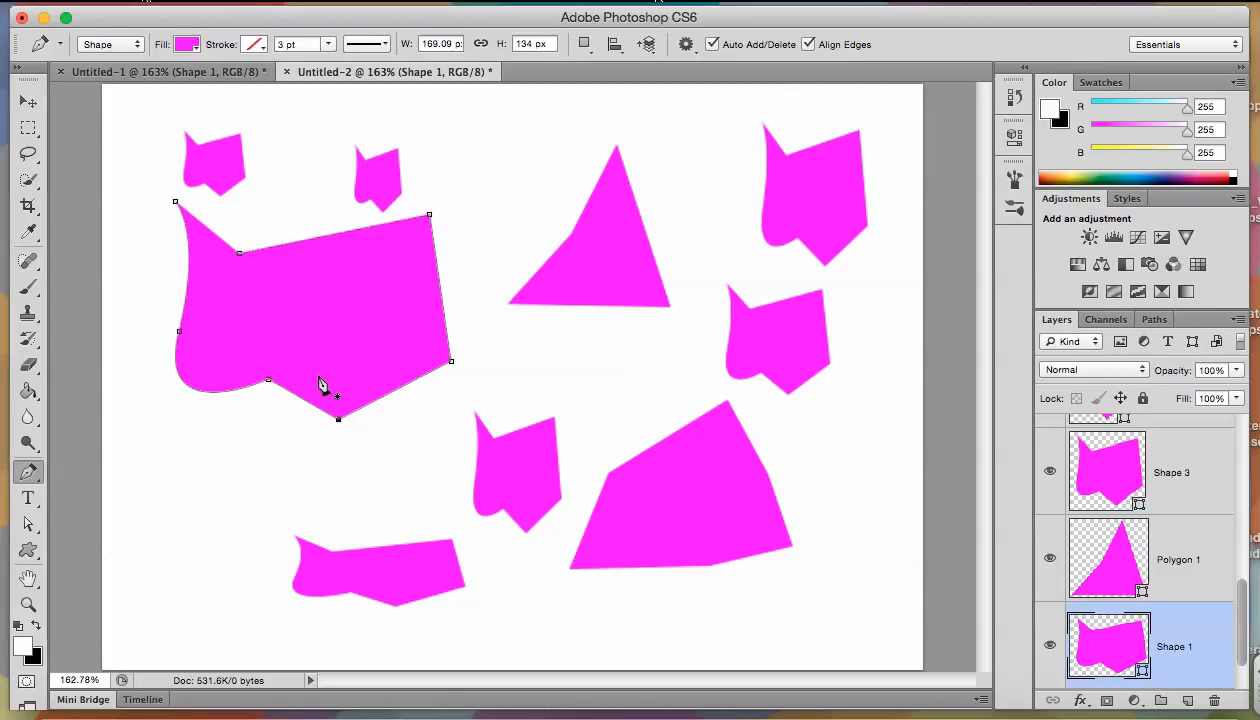
pyautogui.click(178, 334)
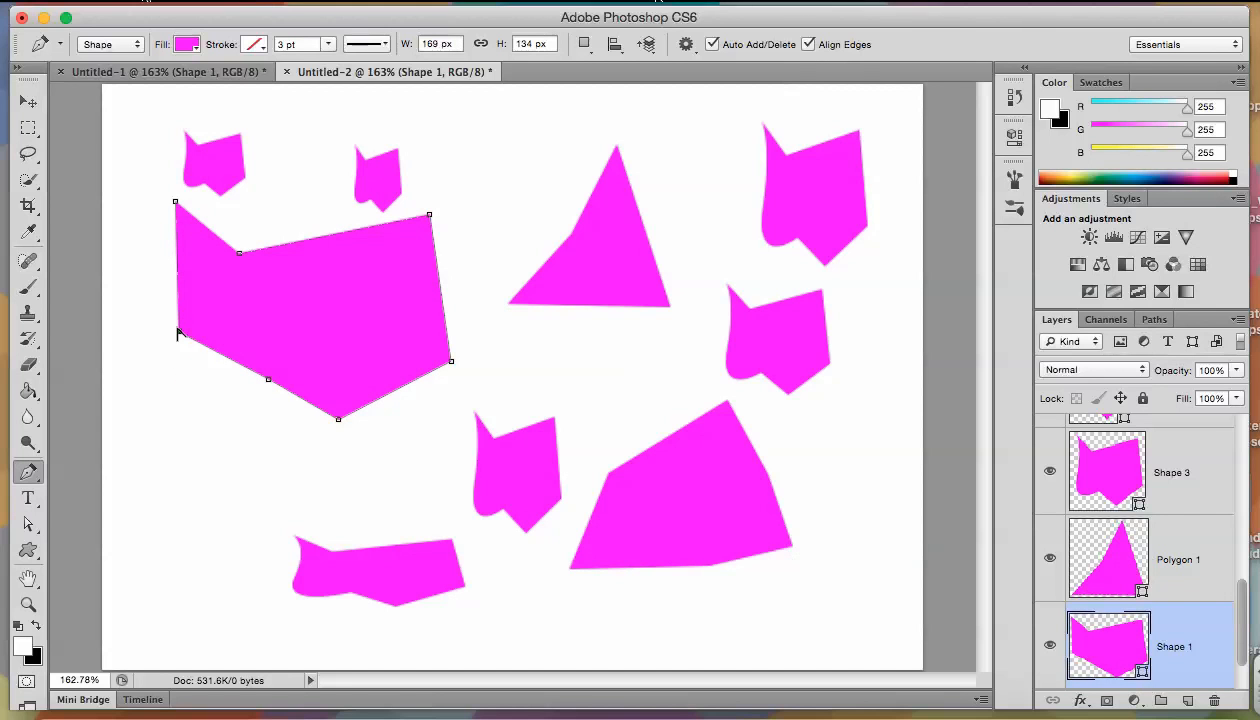
pyautogui.moveTo(179, 334); pyautogui.dragTo(97, 321)
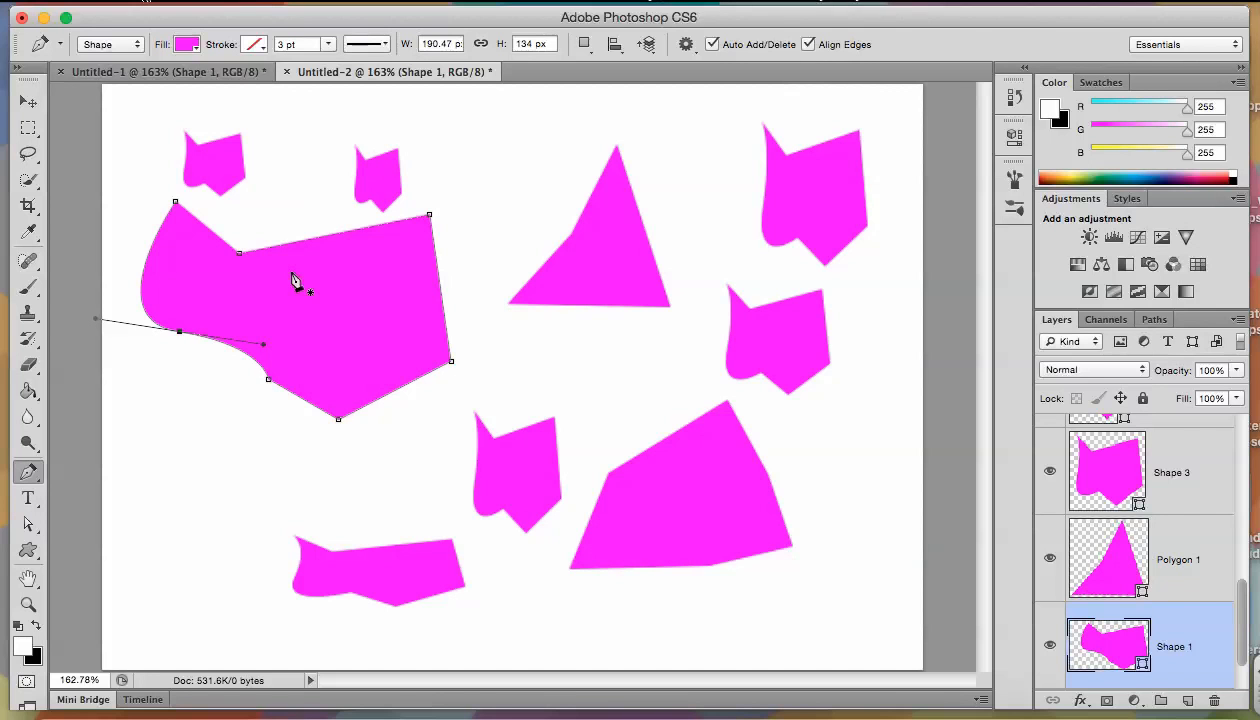
pyautogui.click(29, 551)
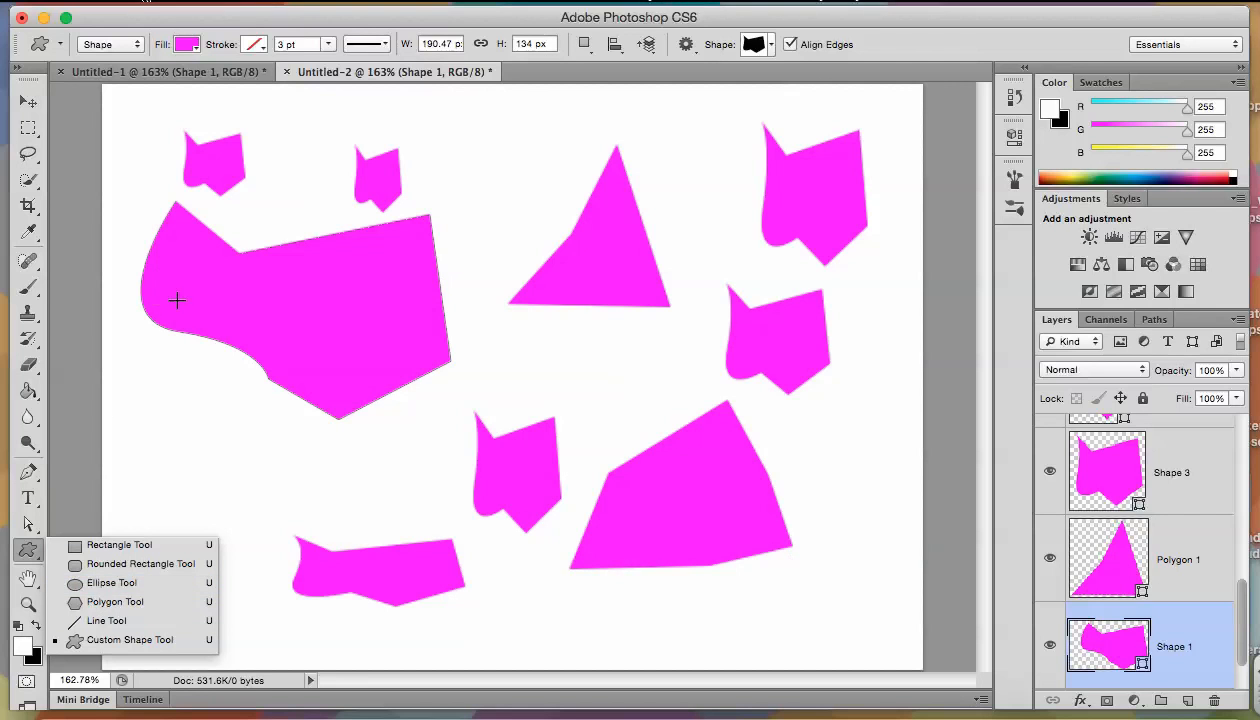
pyautogui.click(212, 481)
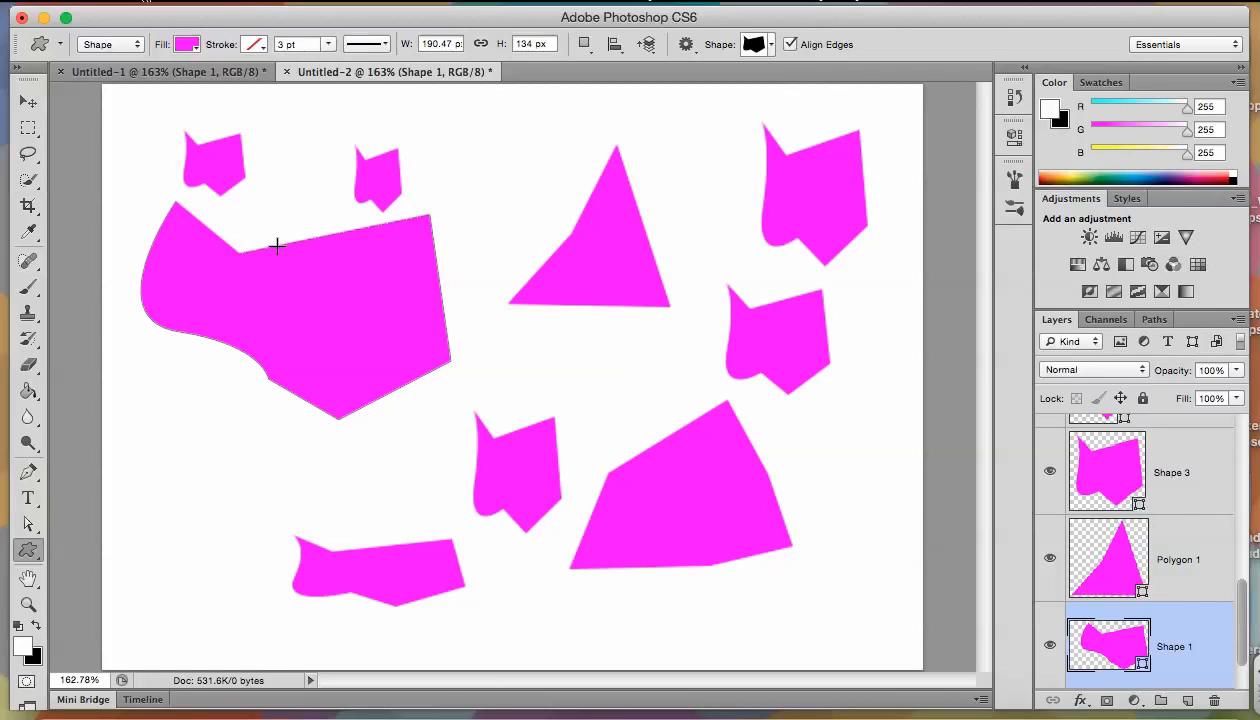
pyautogui.click(28, 524)
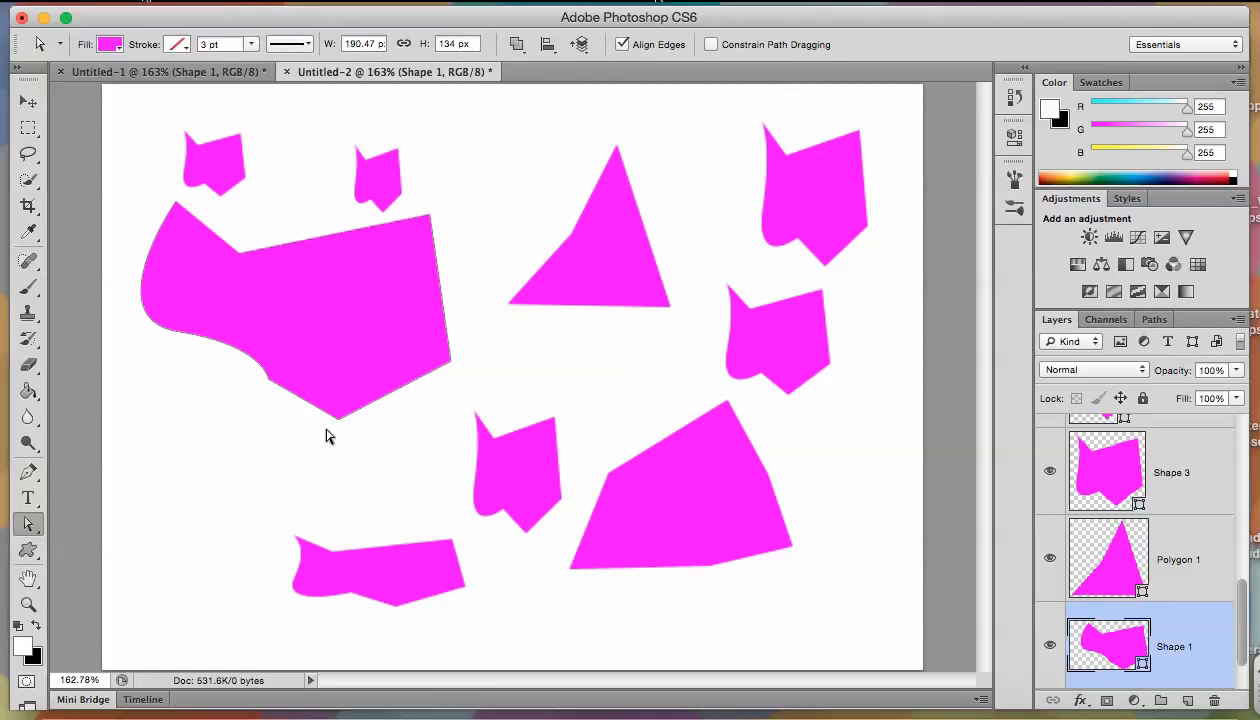
pyautogui.click(370, 409)
pyautogui.rightClick(370, 409)
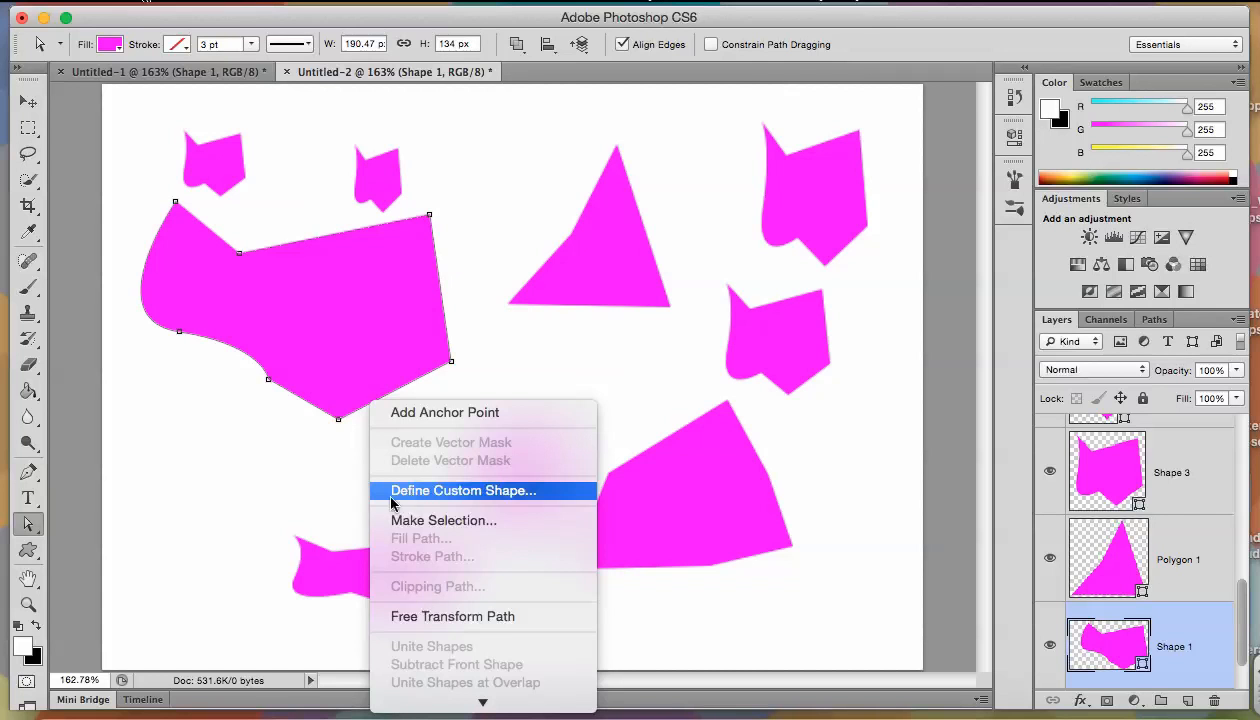
pyautogui.click(269, 460)
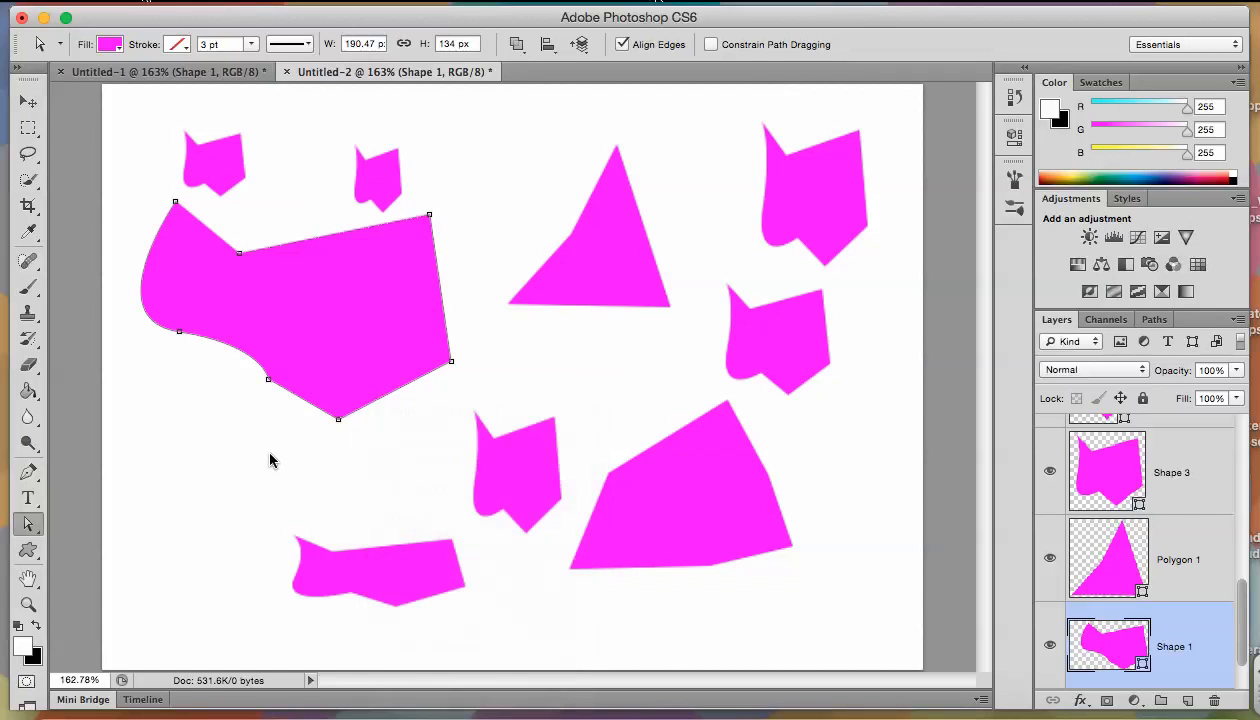
# Draw a magenta rounded rectangle about 42 by 45 px with a 10 px radius beside the lower-right Pen shape
pyautogui.click(29, 551)
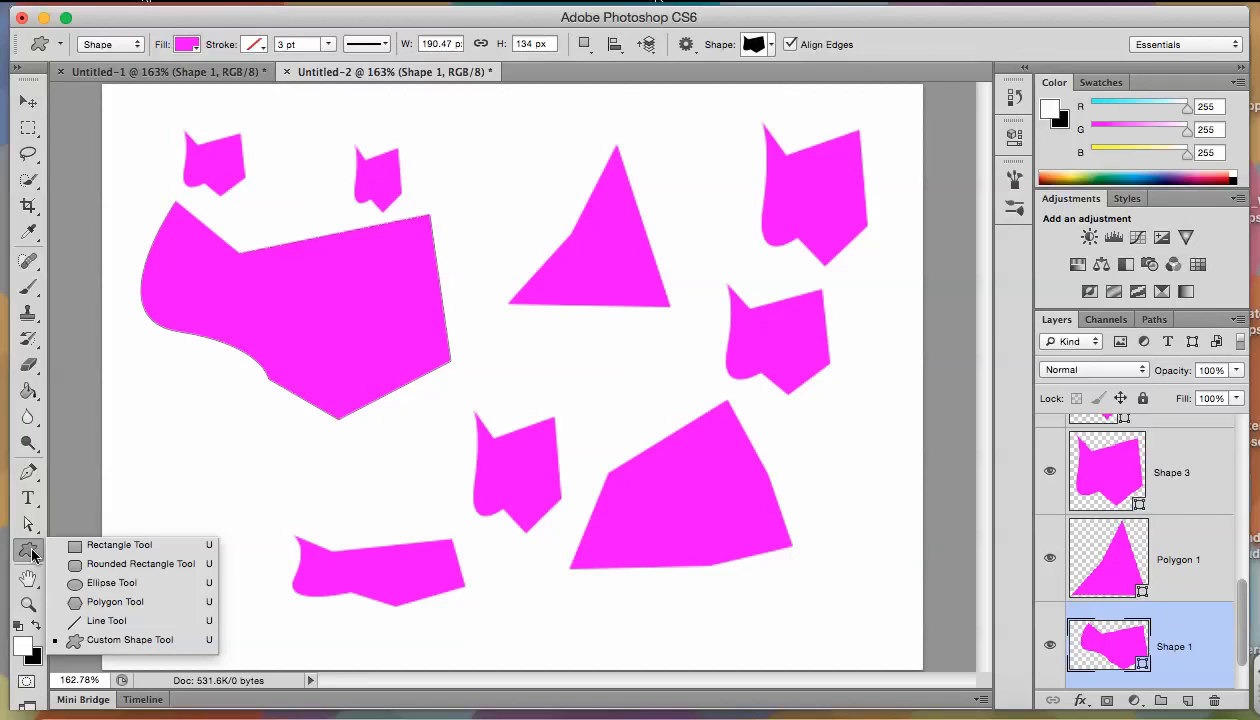
pyautogui.click(110, 572)
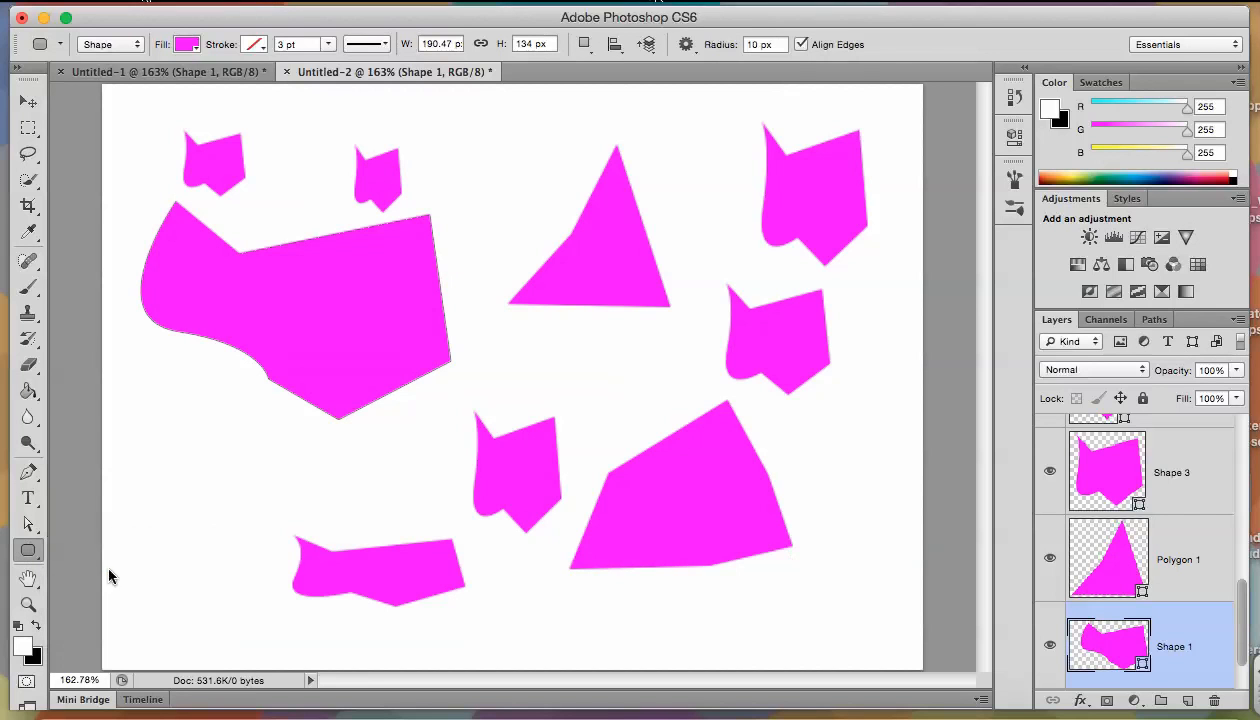
pyautogui.moveTo(779, 432); pyautogui.dragTo(843, 503)
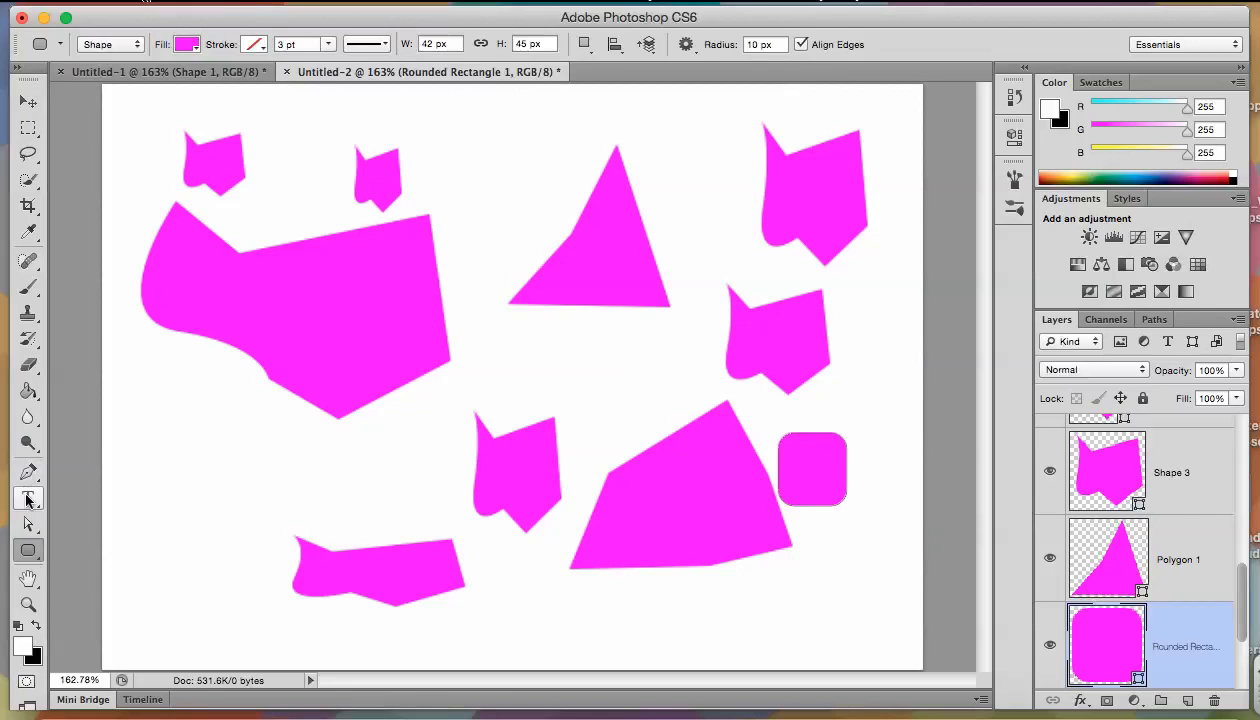
# Pull the rounded rectangle's upper-left corner anchor inward to its middle with Direct Selection, forming a notch
pyautogui.click(28, 523)
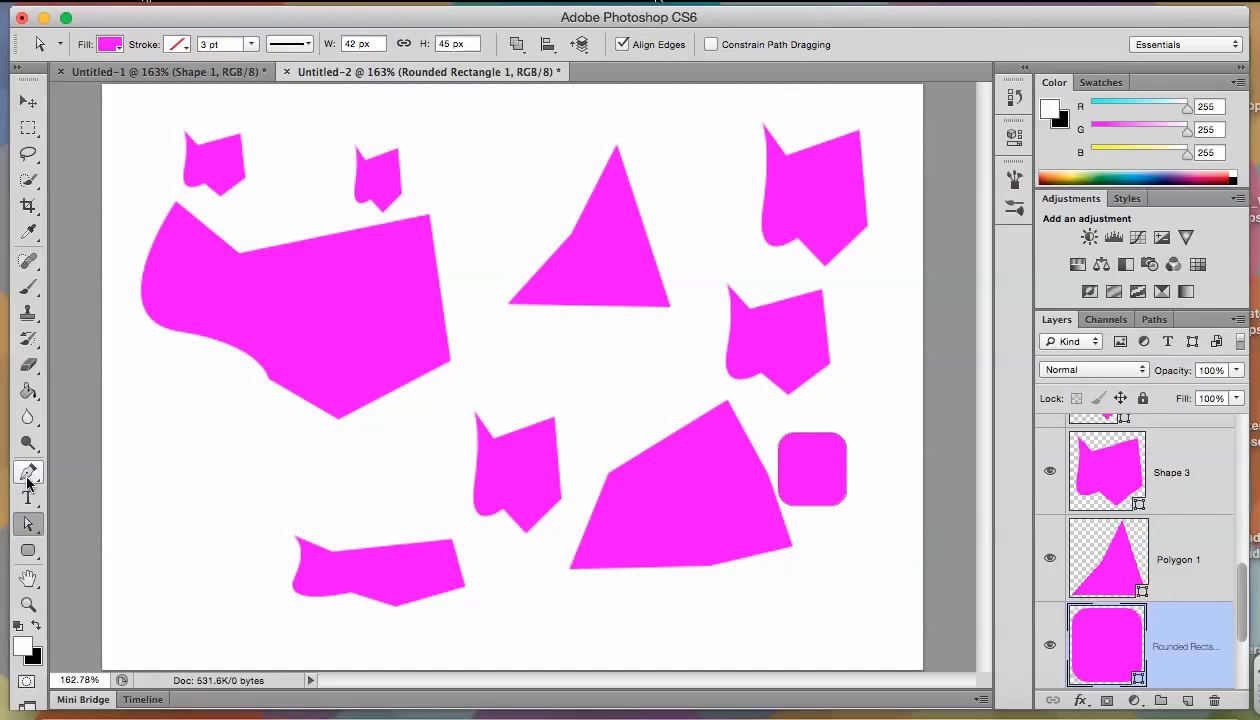
pyautogui.click(780, 470)
pyautogui.moveTo(788, 441); pyautogui.dragTo(812, 472)
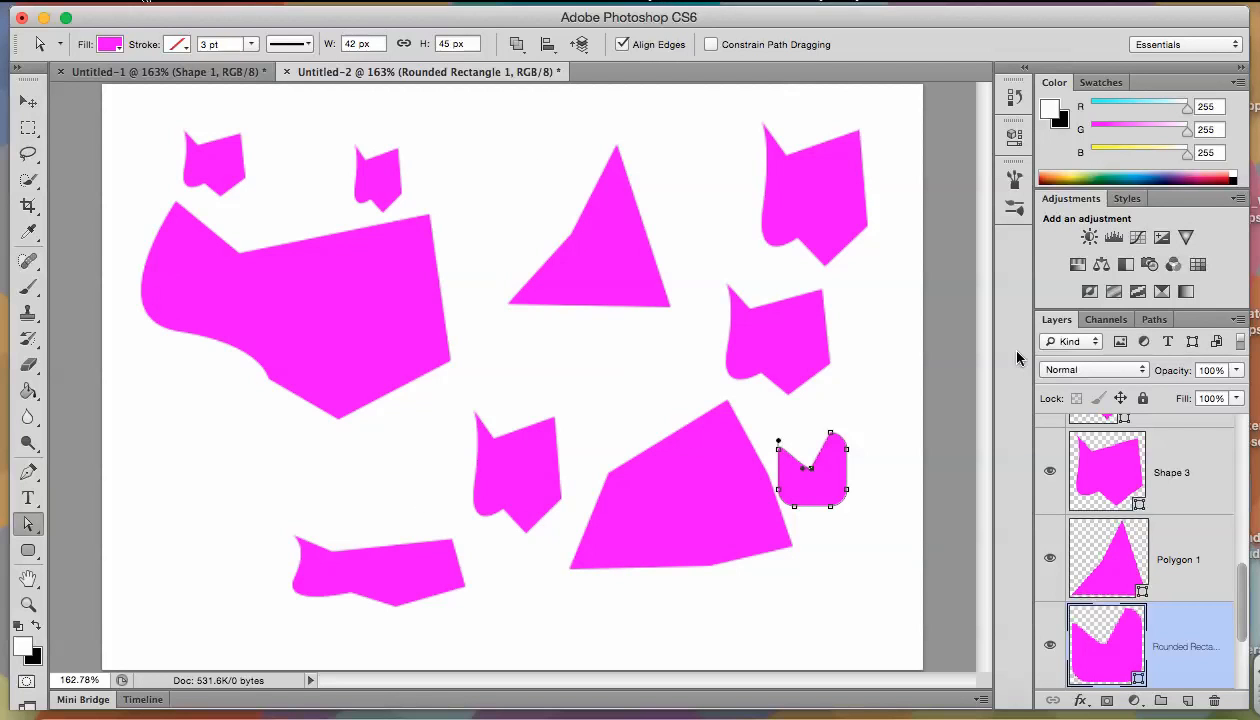